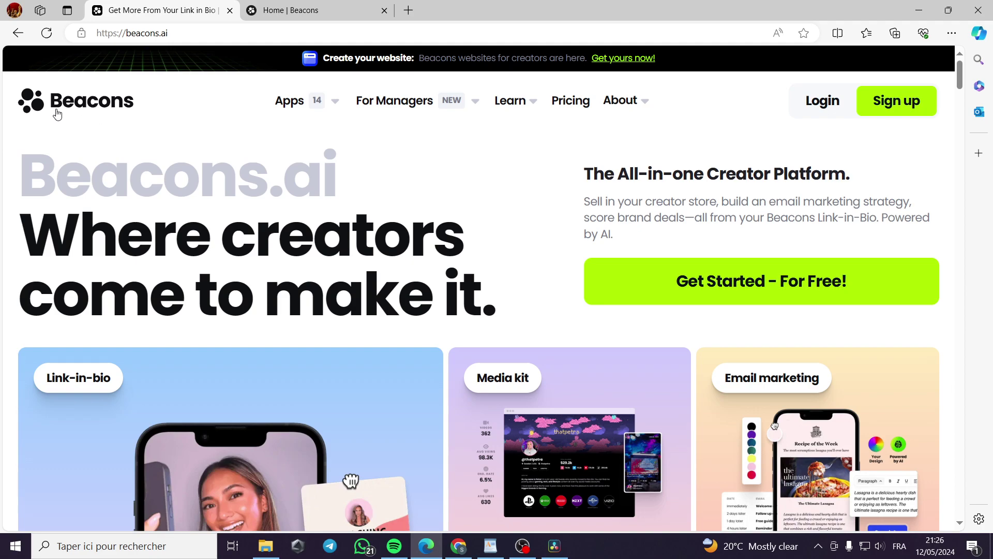
Scroll up and down through the beacons.ai public landing page
mouse_move(290, 100)
scroll(461, 352, "down", 3)
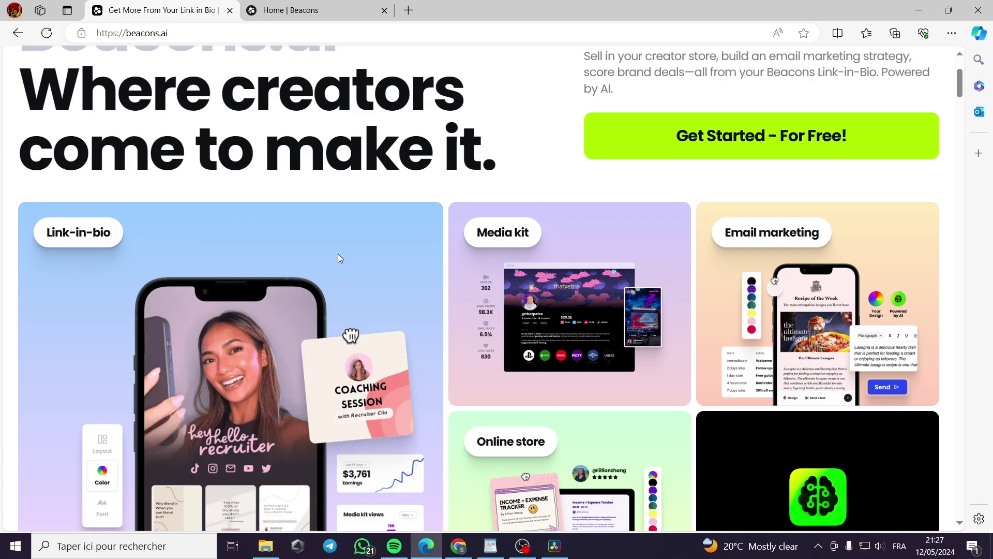
scroll(345, 256, "down", 3)
scroll(405, 259, "down", 4)
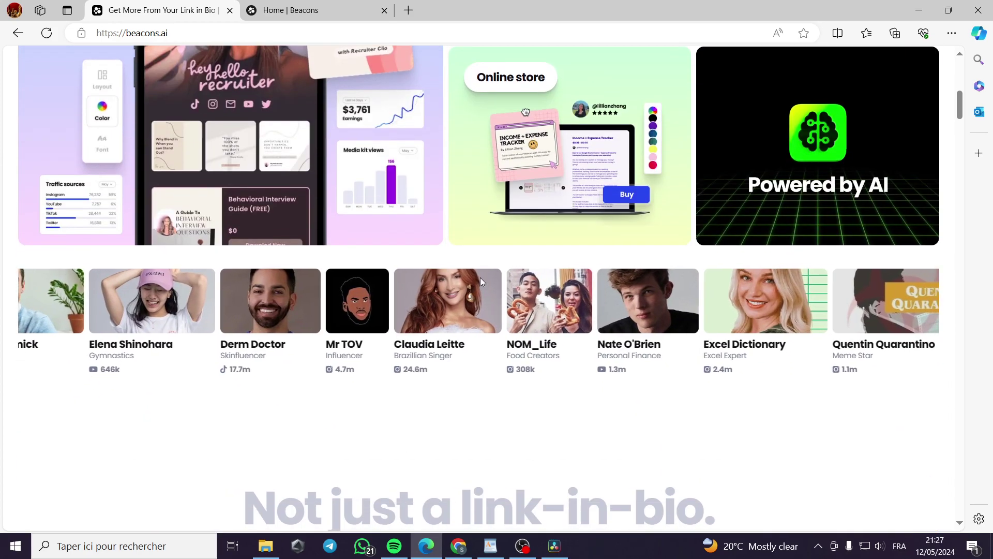
scroll(479, 280, "up", 5)
scroll(479, 282, "down", 5)
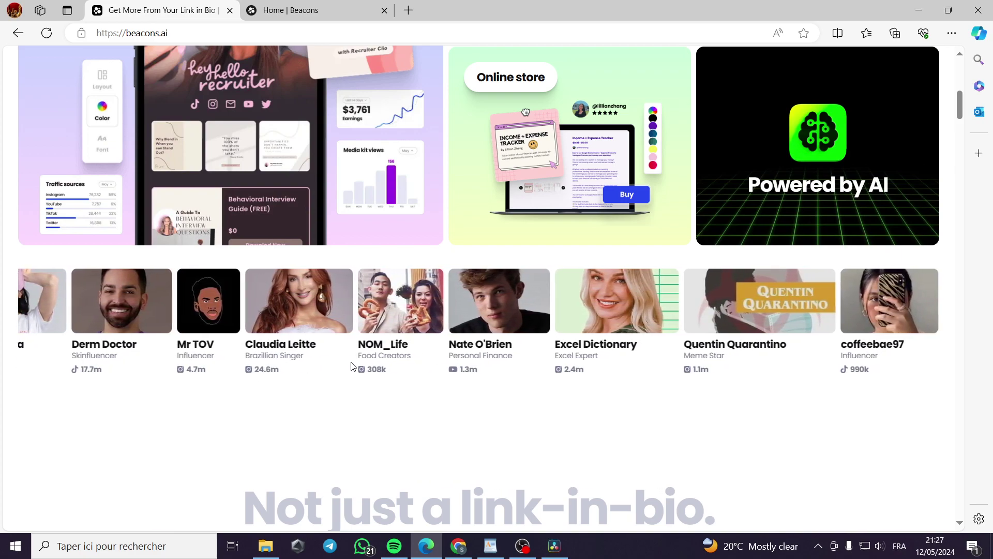
scroll(507, 384, "up", 3)
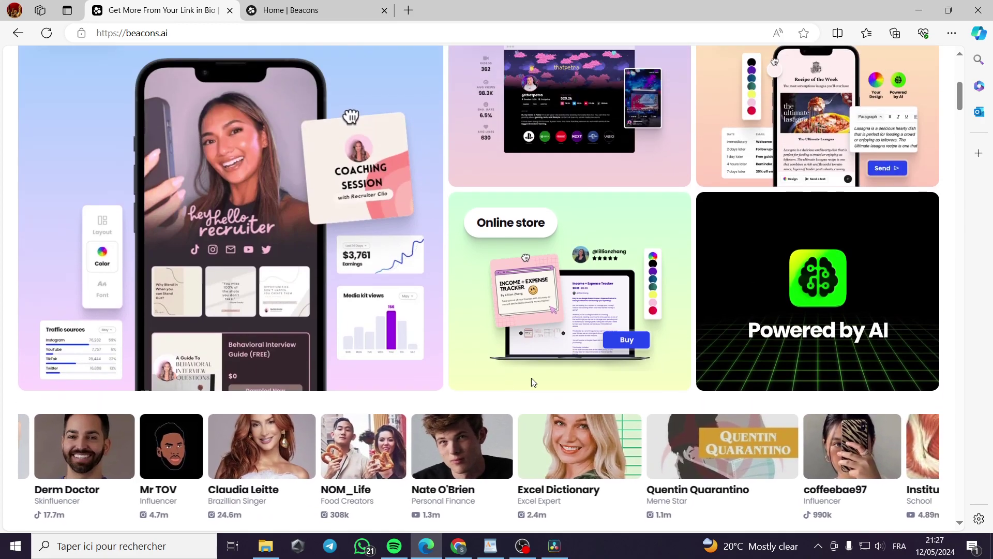
scroll(315, 346, "up", 6)
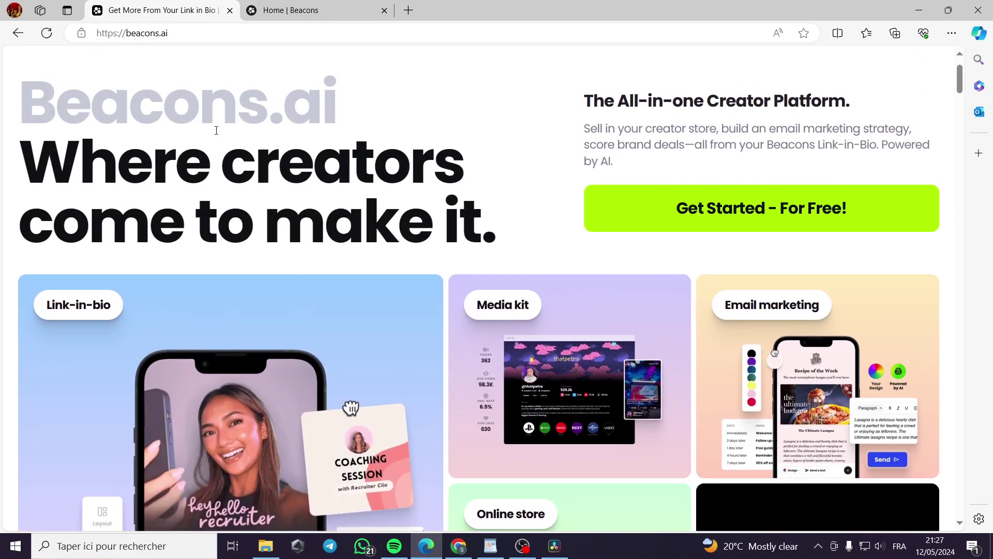
scroll(648, 167, "up", 2)
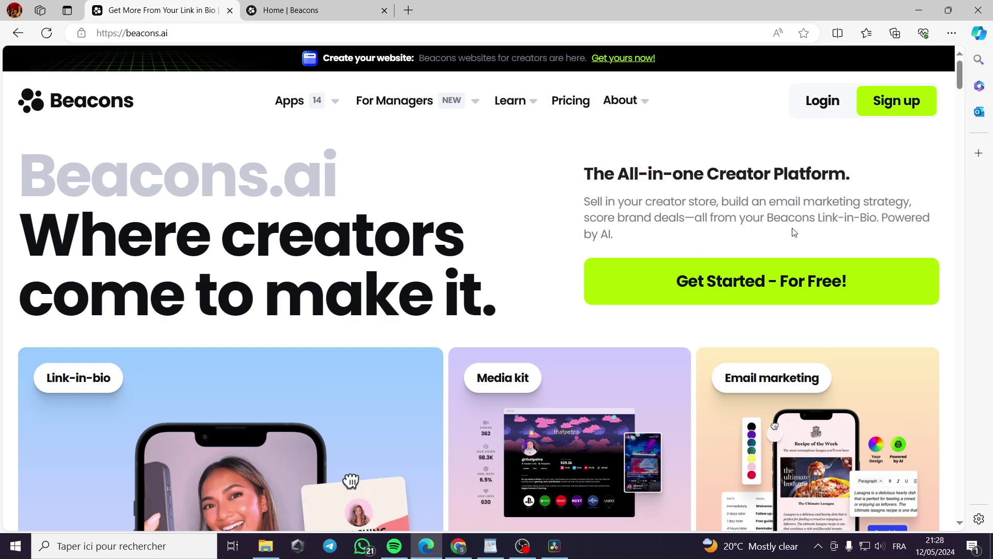
Switch to the 'Home | Beacons' tab showing the account dashboard
left_click(308, 10)
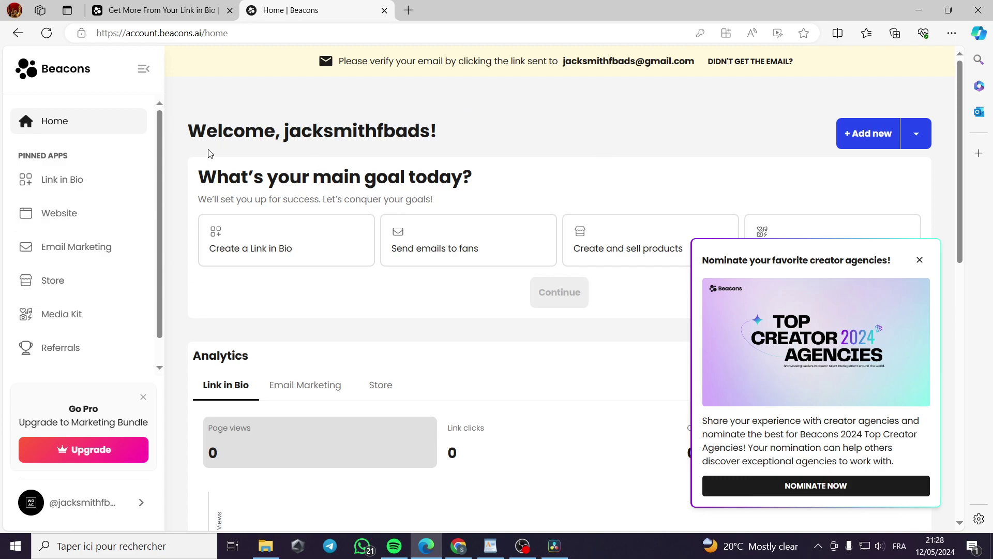
left_click_drag(291, 133, 439, 135)
left_click(346, 157)
Close the 'Nominate your favorite creator agencies' popup and scroll through Analytics
left_click(919, 259)
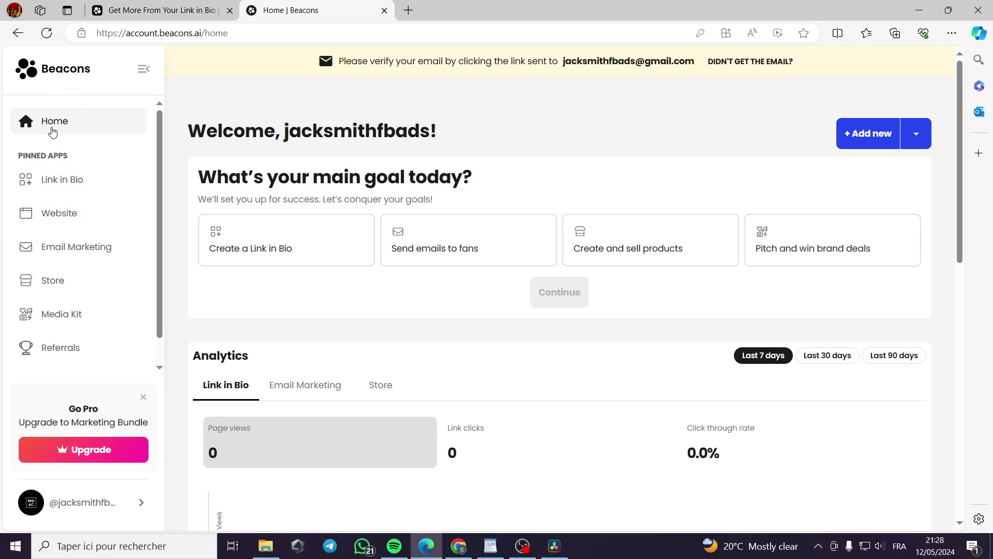
scroll(439, 300, "down", 3)
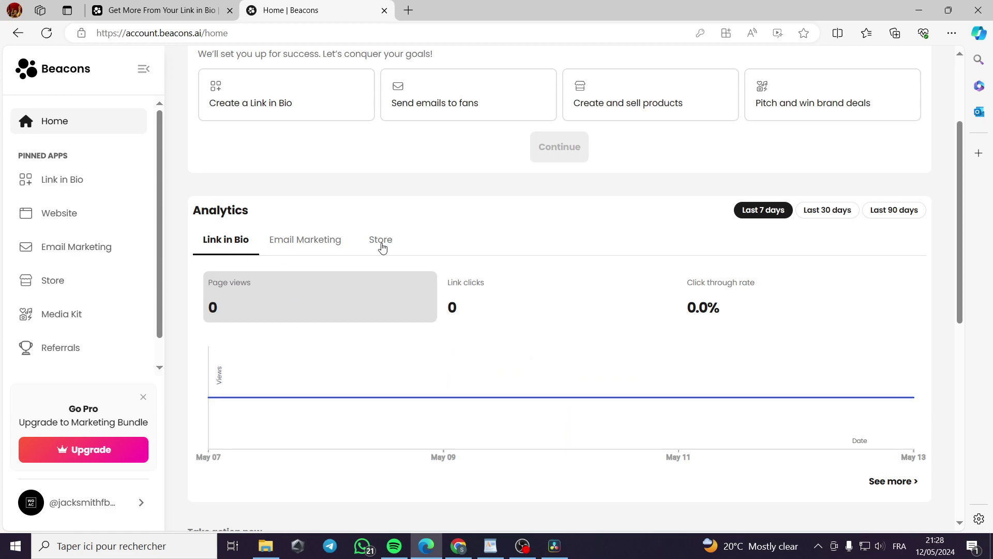
scroll(382, 341, "up", 3)
scroll(381, 341, "down", 4)
scroll(381, 341, "up", 4)
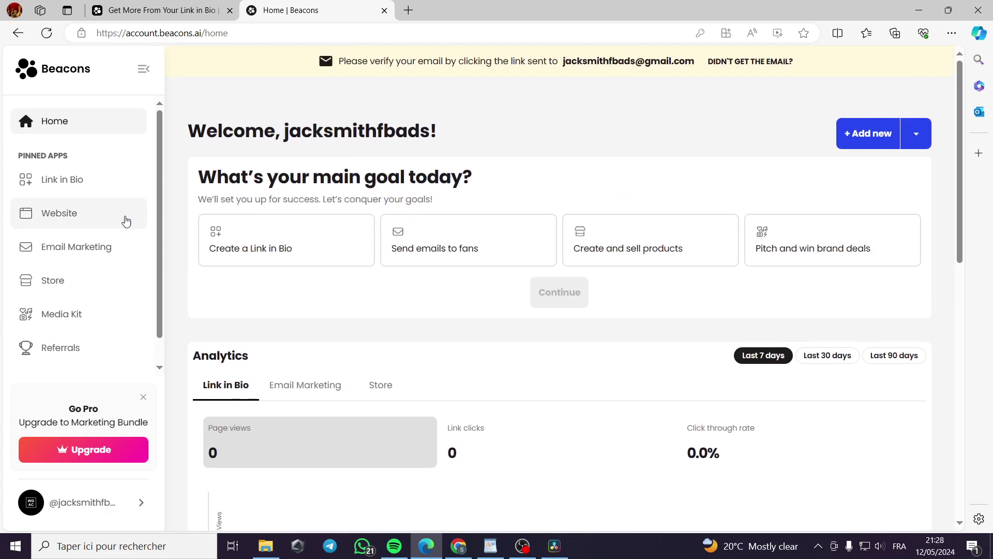
Open Link in Bio and scroll the phone preview down to the empty Store block
left_click(51, 182)
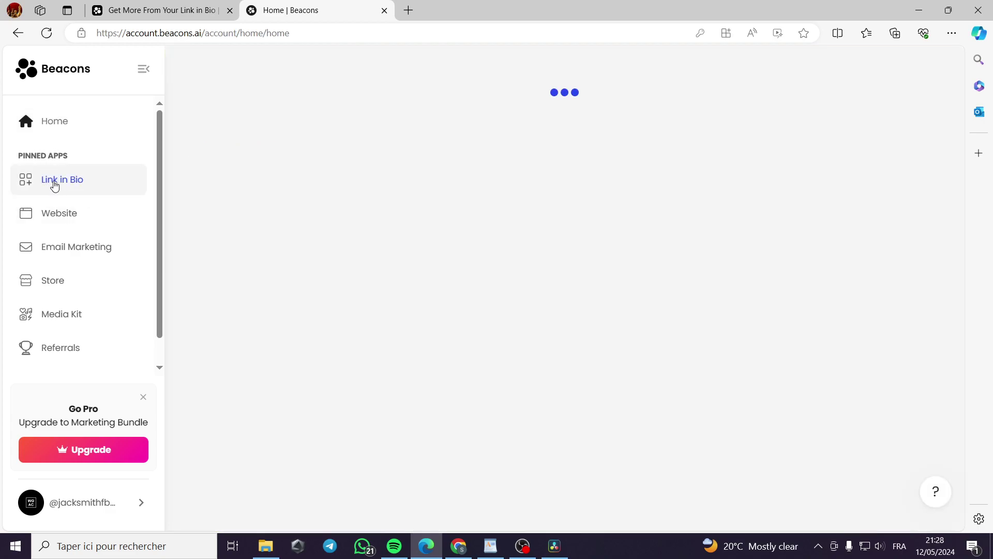
scroll(612, 428, "down", 3)
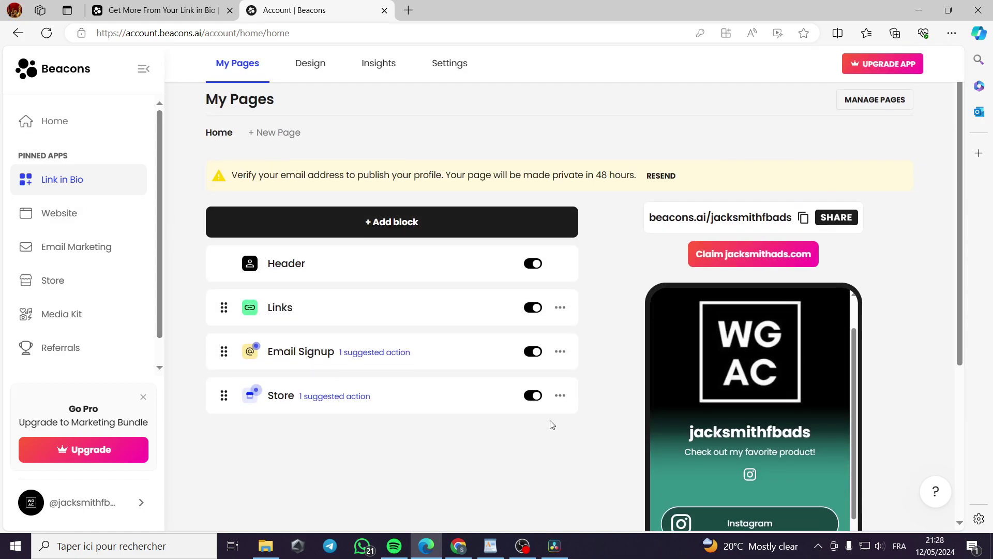
scroll(622, 336, "up", 3)
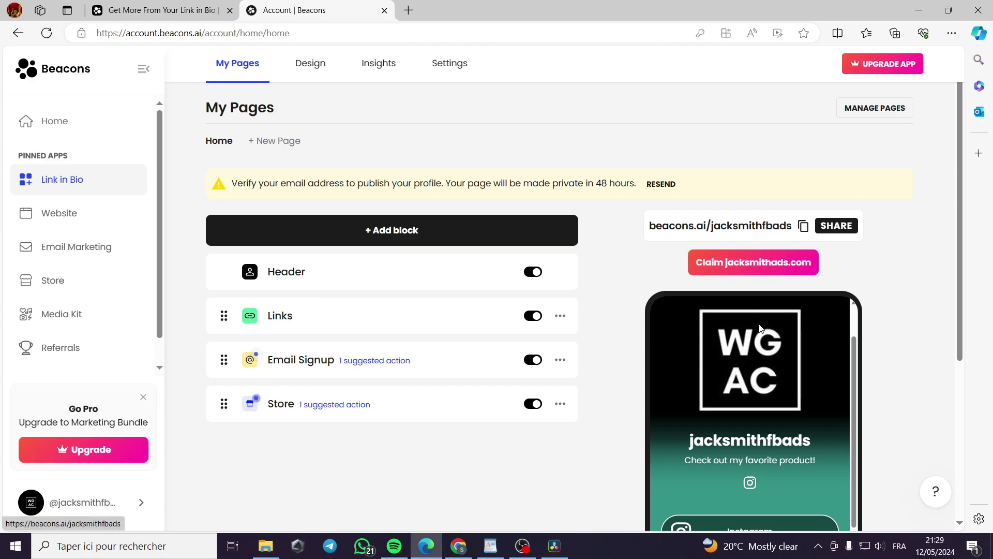
scroll(771, 343, "down", 2)
scroll(771, 343, "down", 5)
scroll(776, 339, "up", 5)
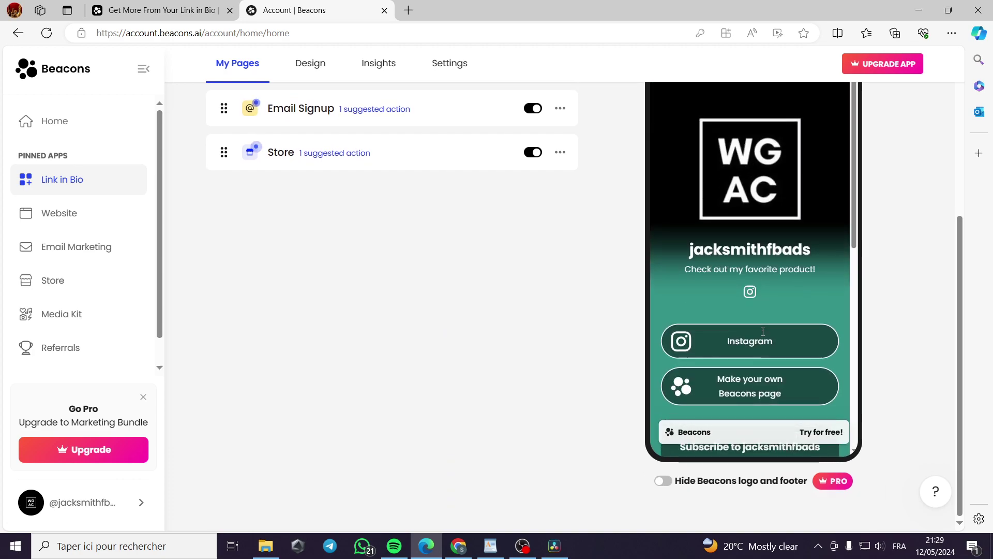
scroll(887, 343, "up", 2)
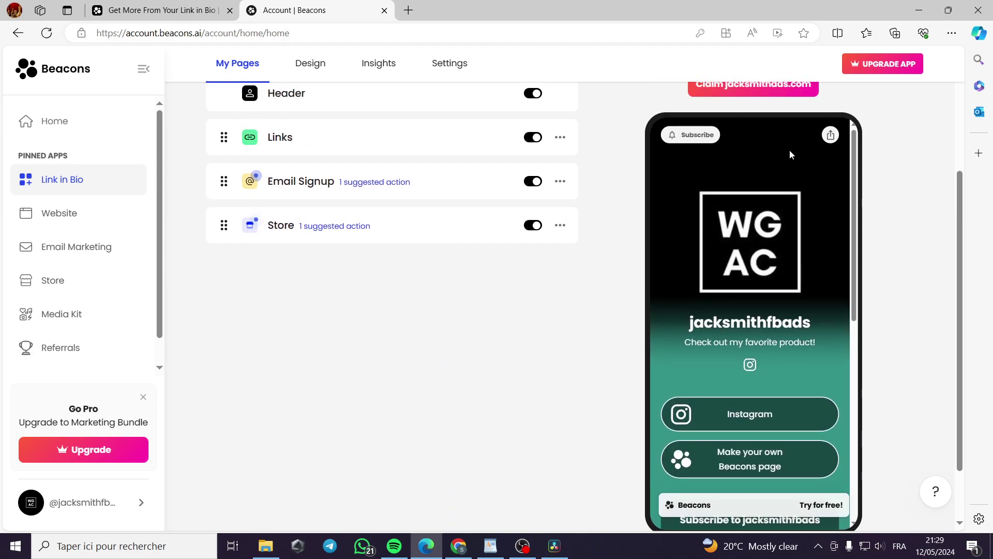
scroll(786, 357, "down", 1)
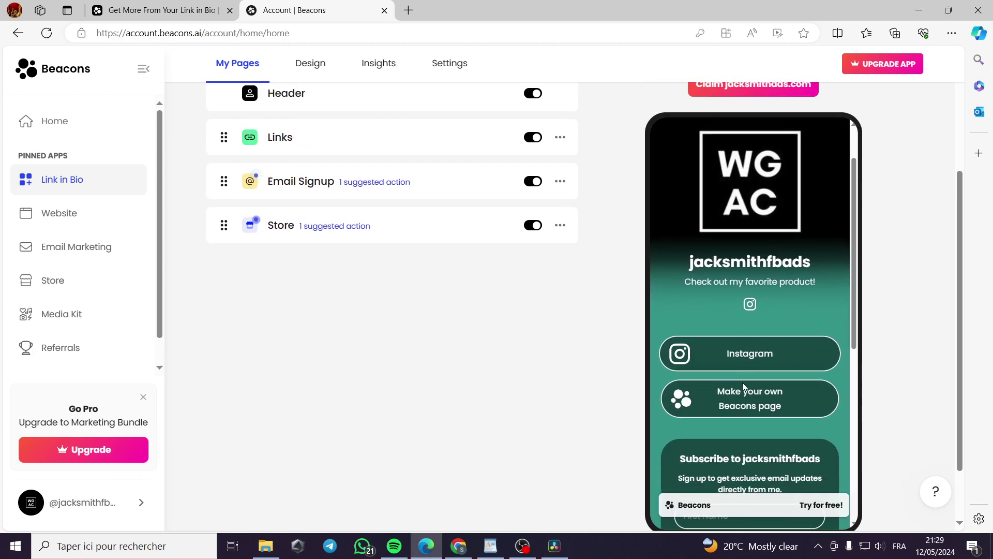
scroll(781, 326, "down", 1)
scroll(779, 319, "up", 1)
scroll(786, 362, "down", 5)
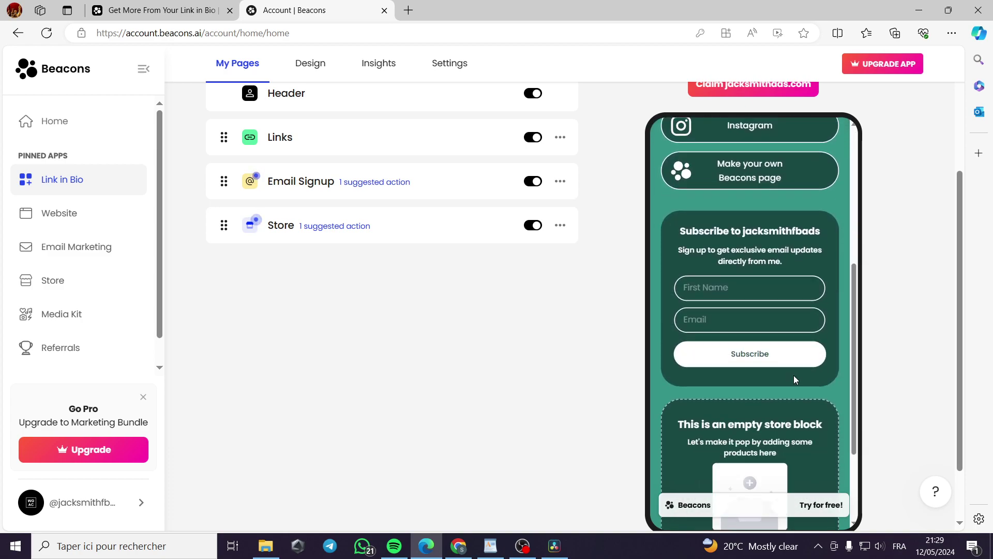
scroll(735, 320, "up", 5)
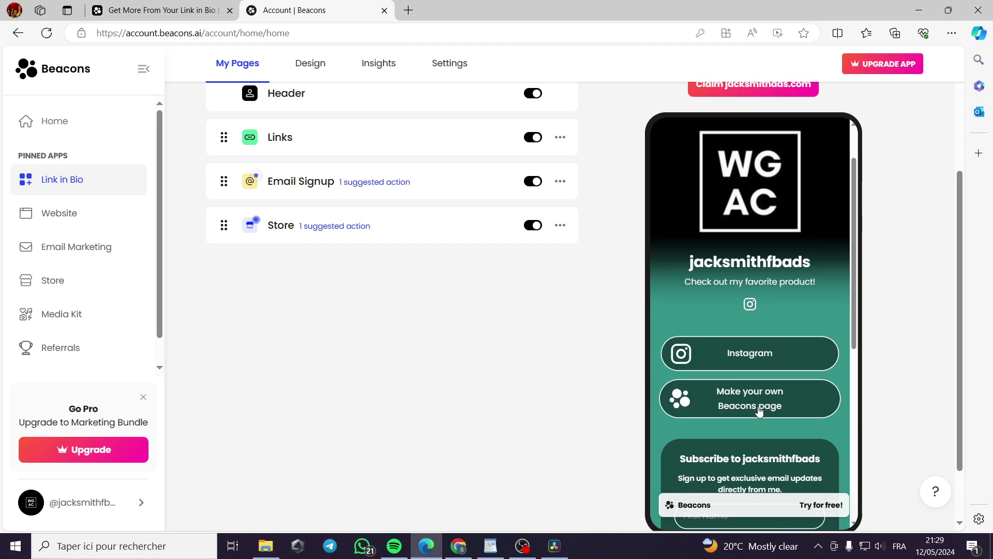
scroll(771, 407, "down", 5)
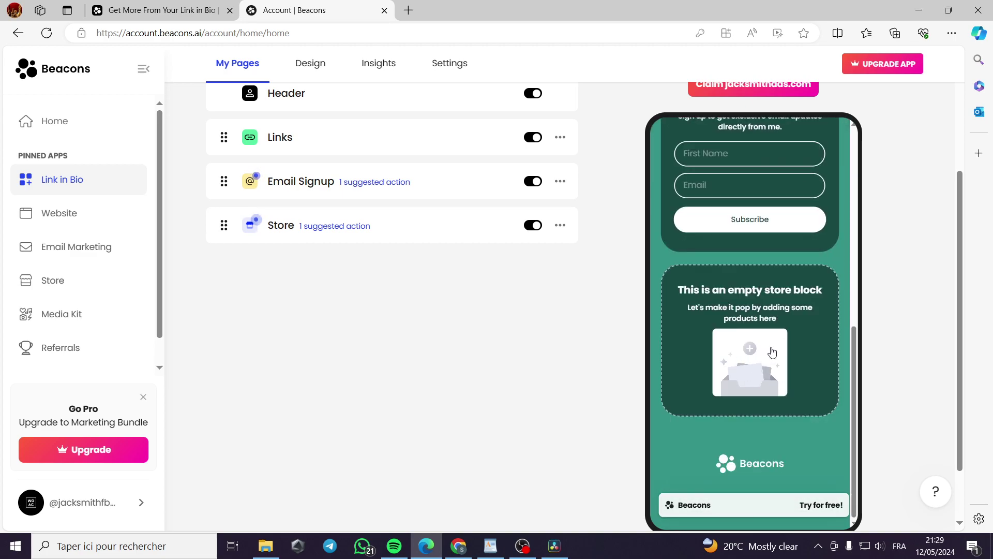
scroll(694, 362, "up", 3)
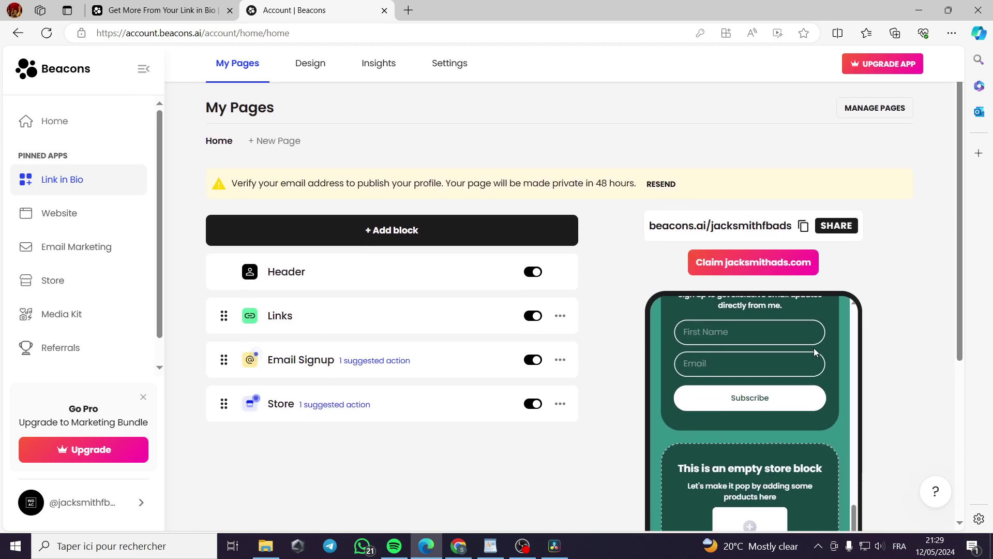
Move through Website and Email Marketing to the Store's My Products page
left_click(73, 216)
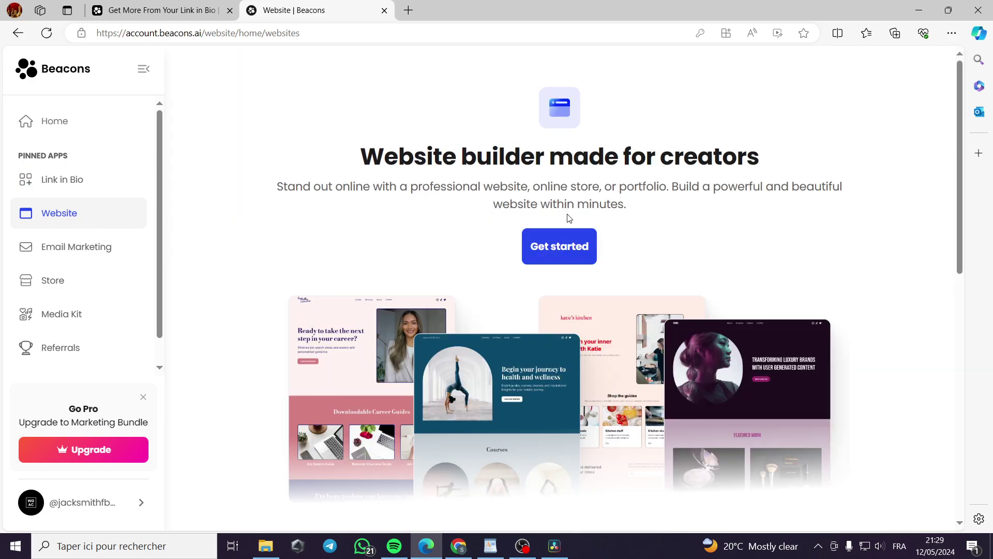
left_click(83, 259)
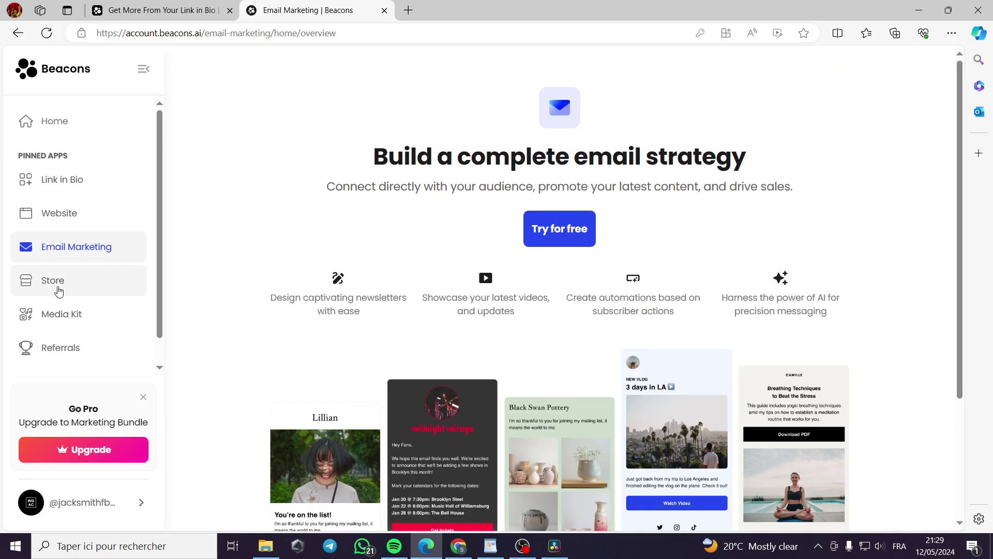
left_click(61, 284)
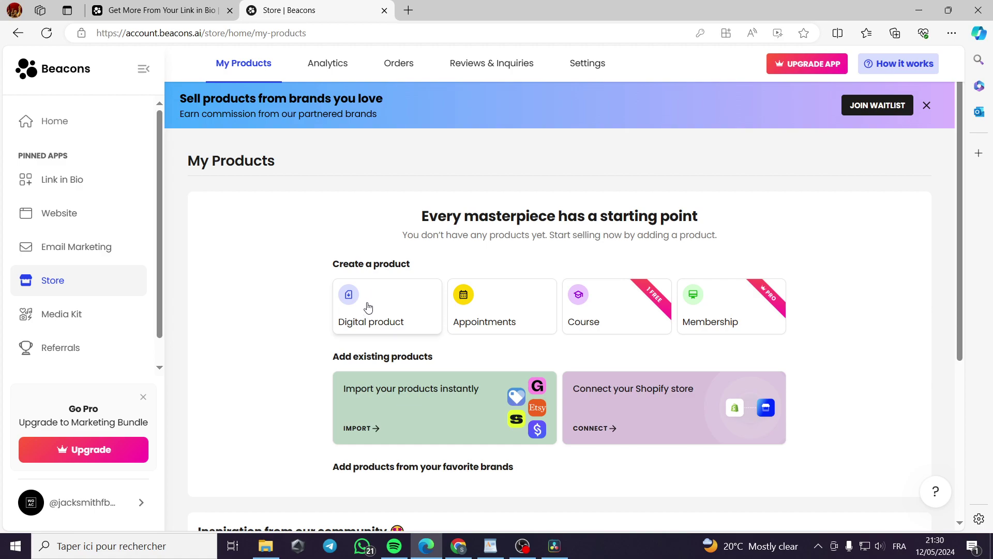
Create a new digital product and go through its guided tour to the end
left_click(367, 307)
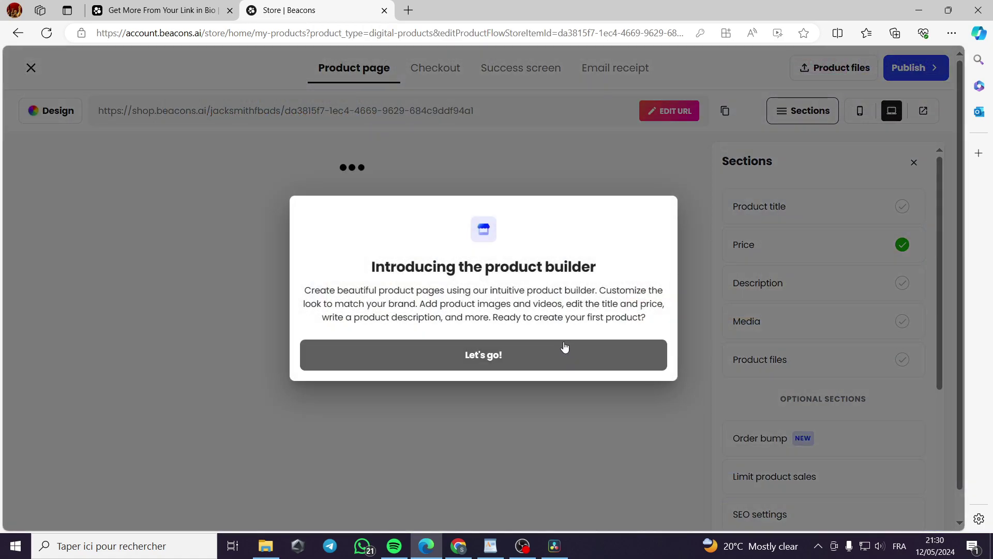
left_click(477, 352)
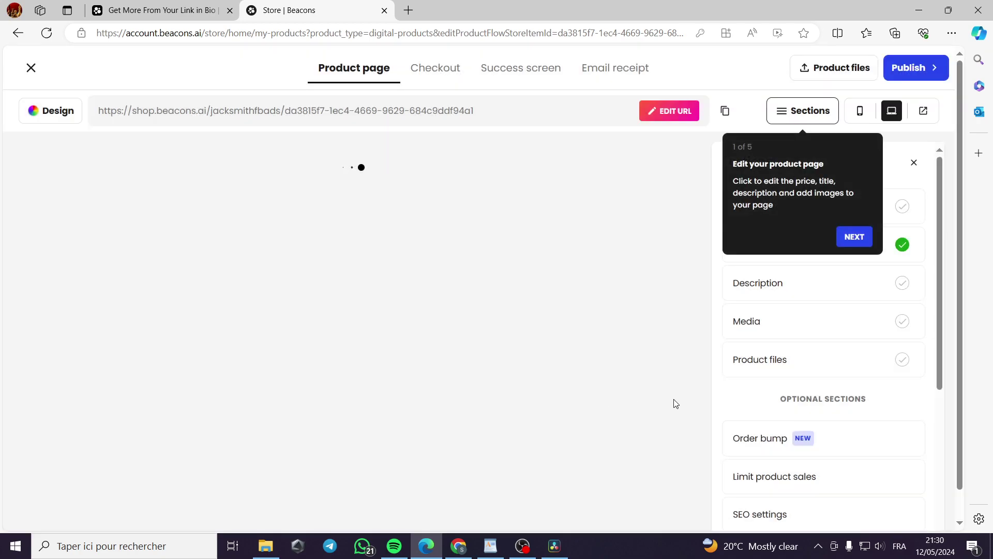
left_click(866, 238)
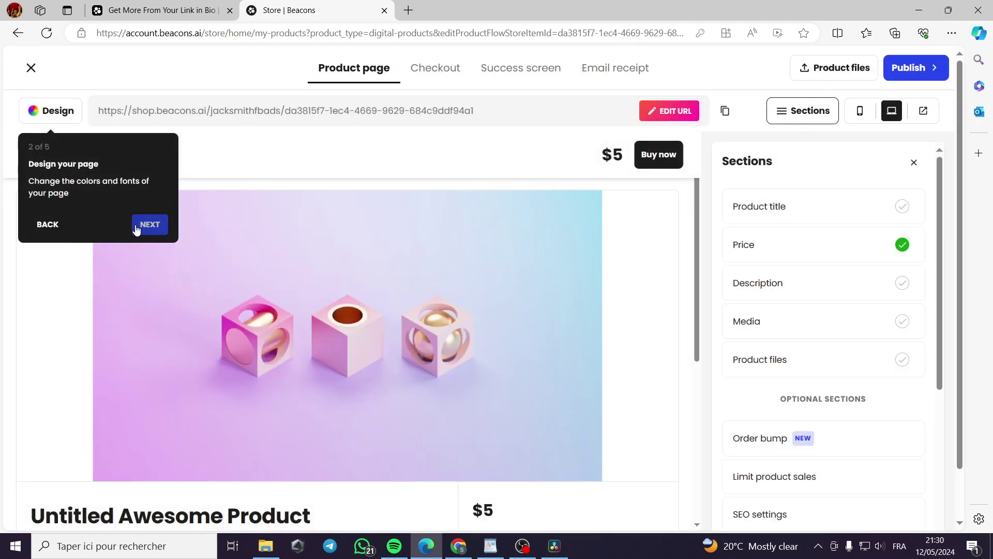
left_click(138, 224)
left_click(886, 182)
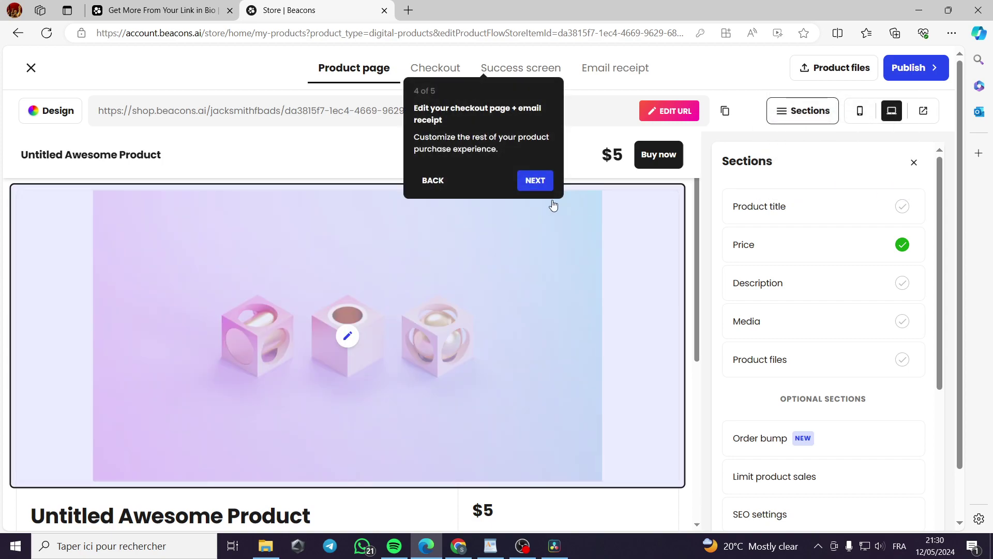
left_click(535, 179)
left_click(922, 193)
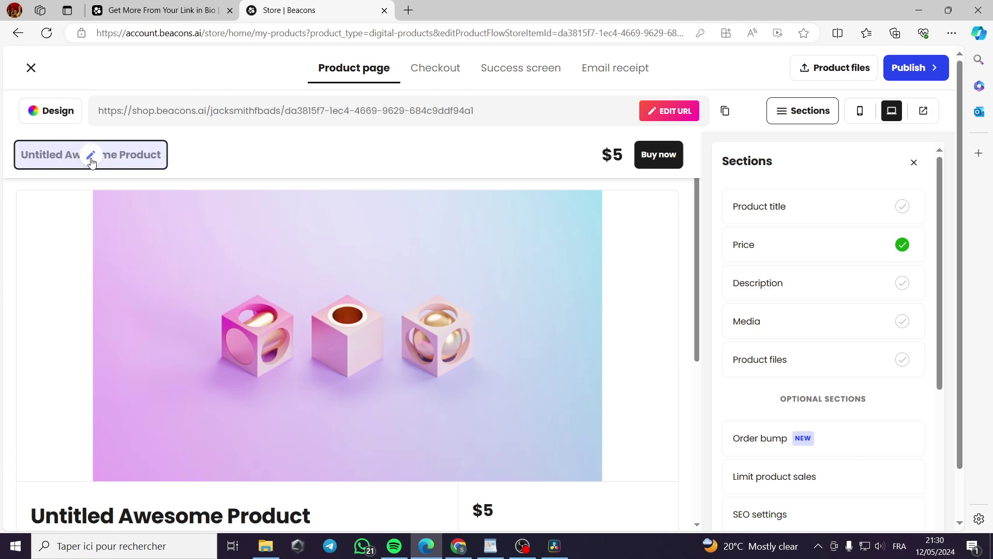
Rename the product title from 'Untitled Awesome Product' to 'PDF file' and save it
left_click(90, 159)
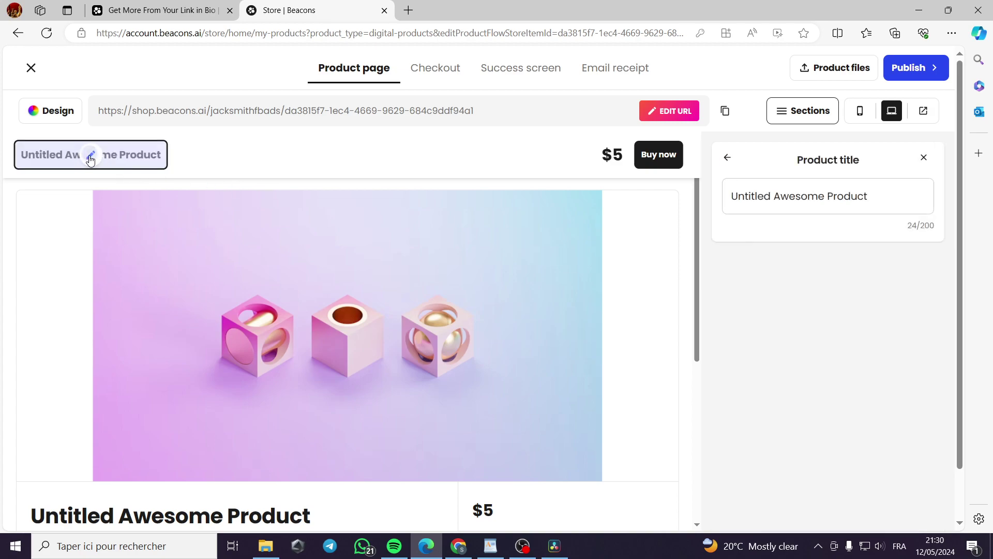
left_click_drag(889, 199, 703, 204)
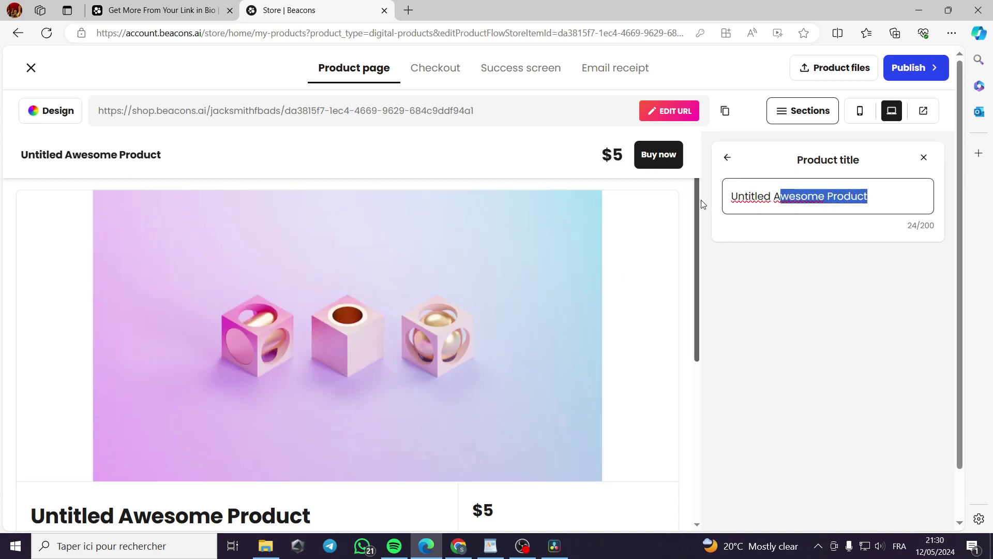
type("PDF file")
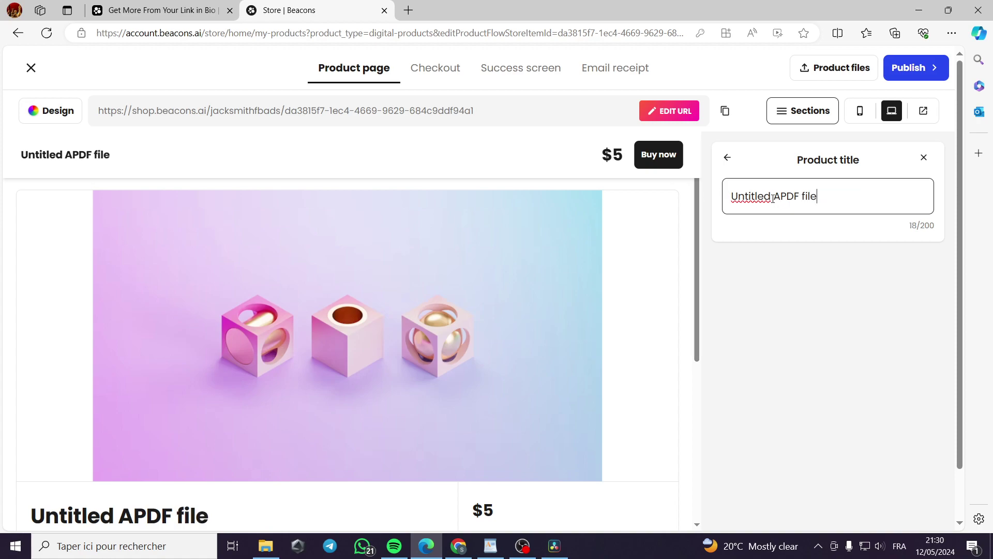
left_click_drag(771, 198, 734, 201)
key("BackSpace")
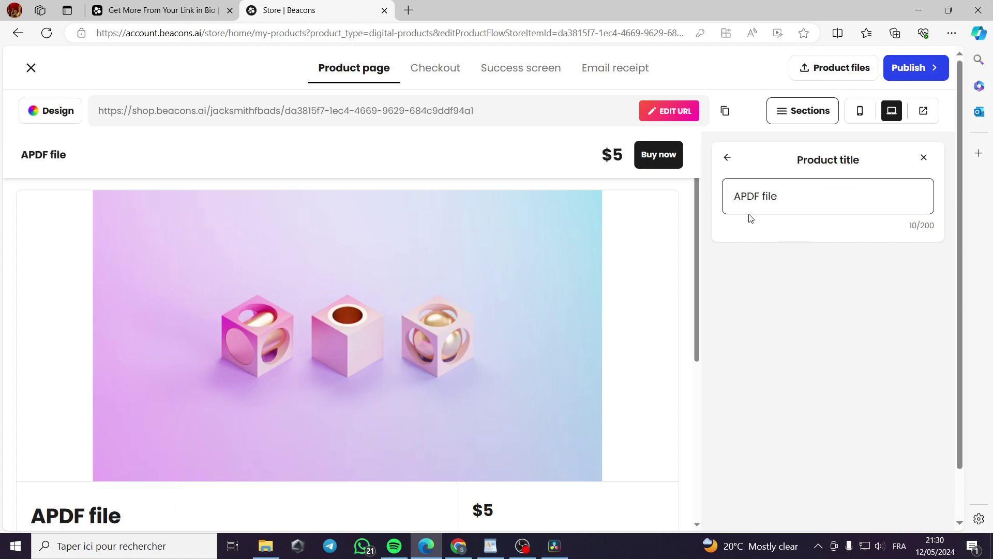
key("BackSpace")
left_click(814, 272)
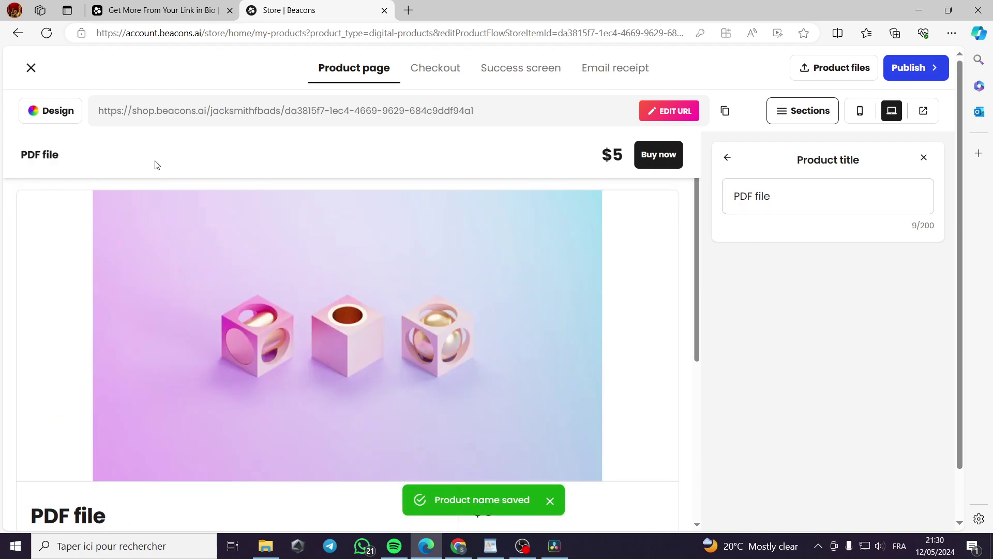
scroll(280, 213, "down", 1)
Delete the cube image and upload the Black and Beige Stylish Product Launch Pinterest Pin file
left_click(372, 284)
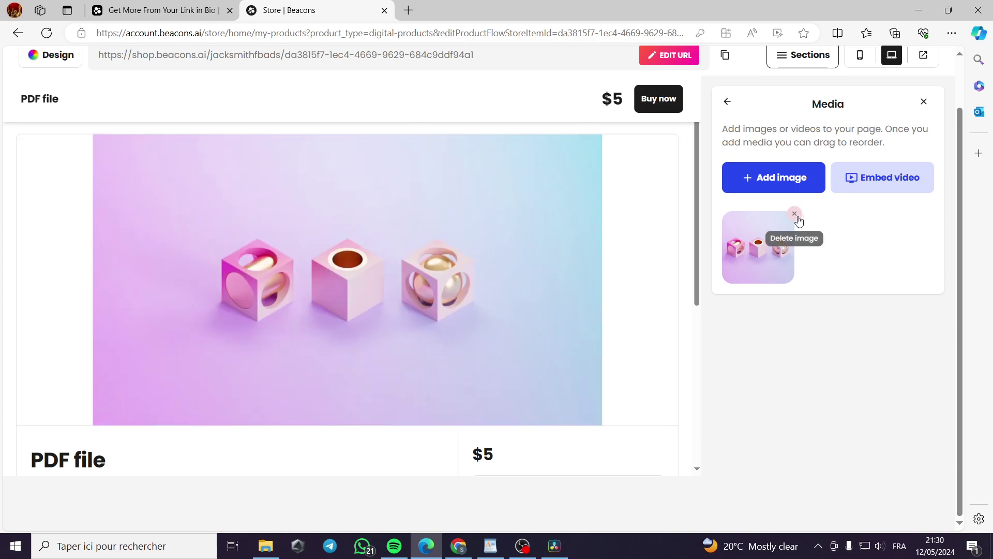
left_click(795, 215)
left_click(544, 327)
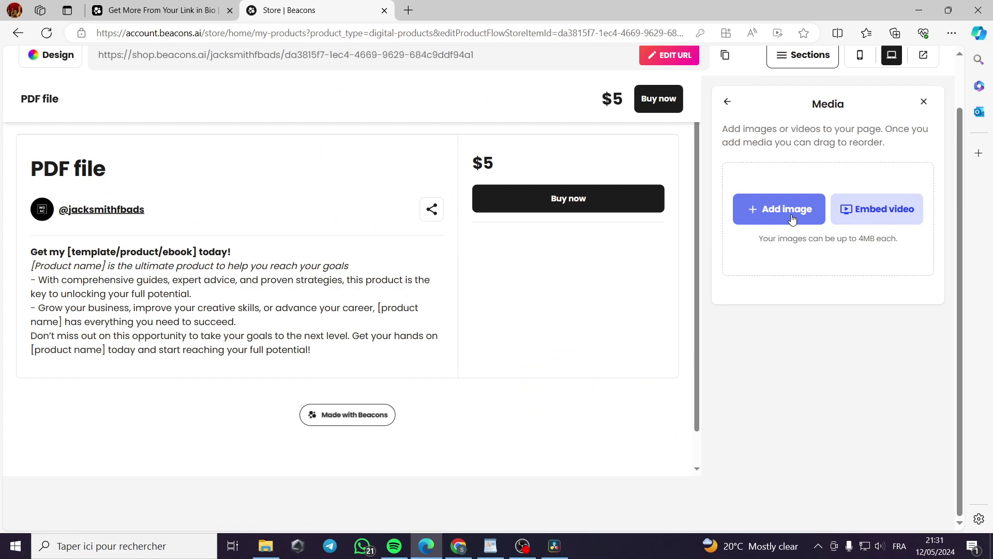
left_click(792, 220)
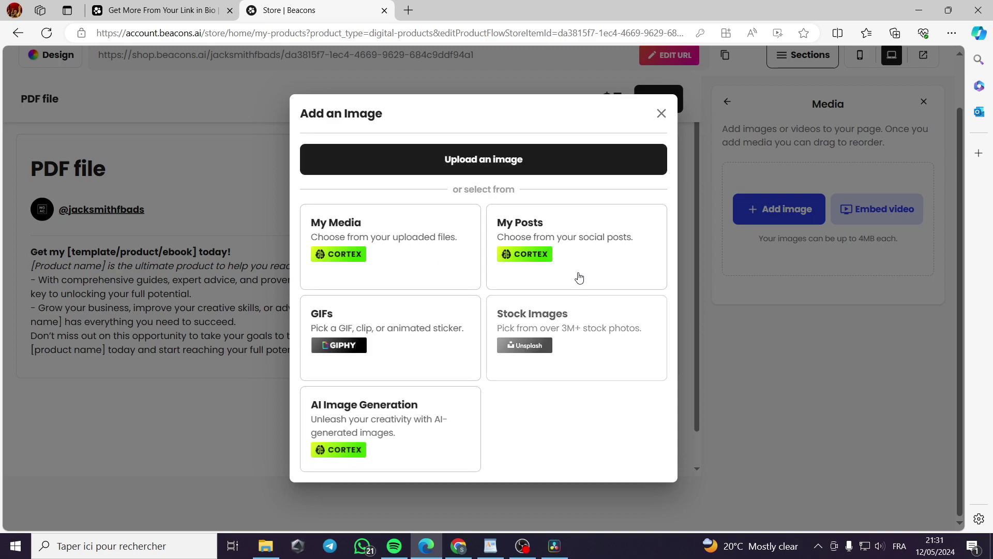
left_click(490, 171)
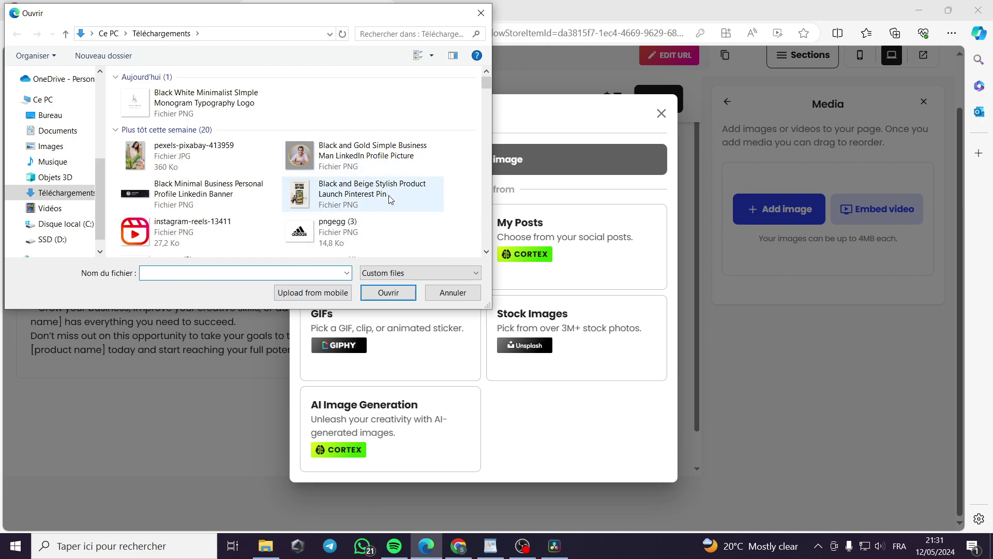
left_click(345, 200)
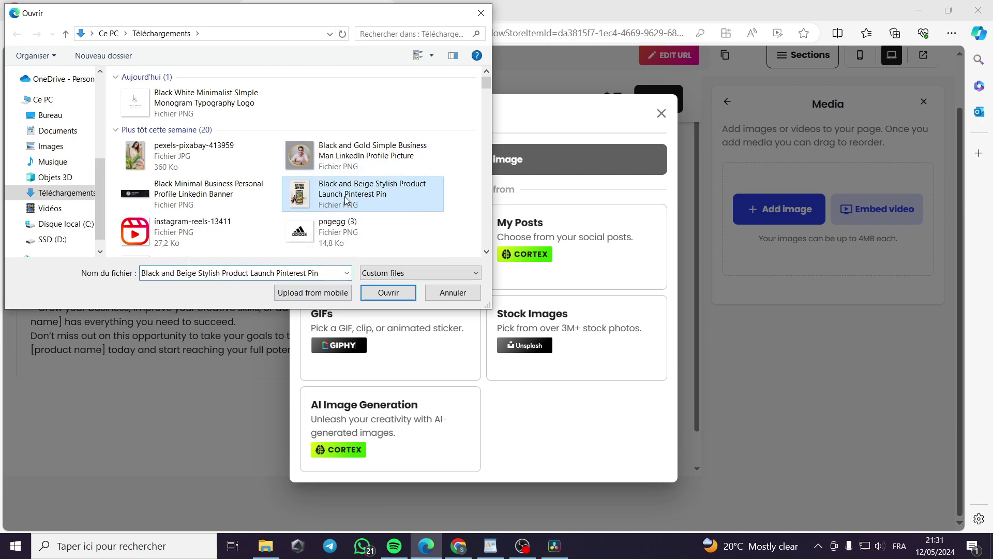
left_click(388, 291)
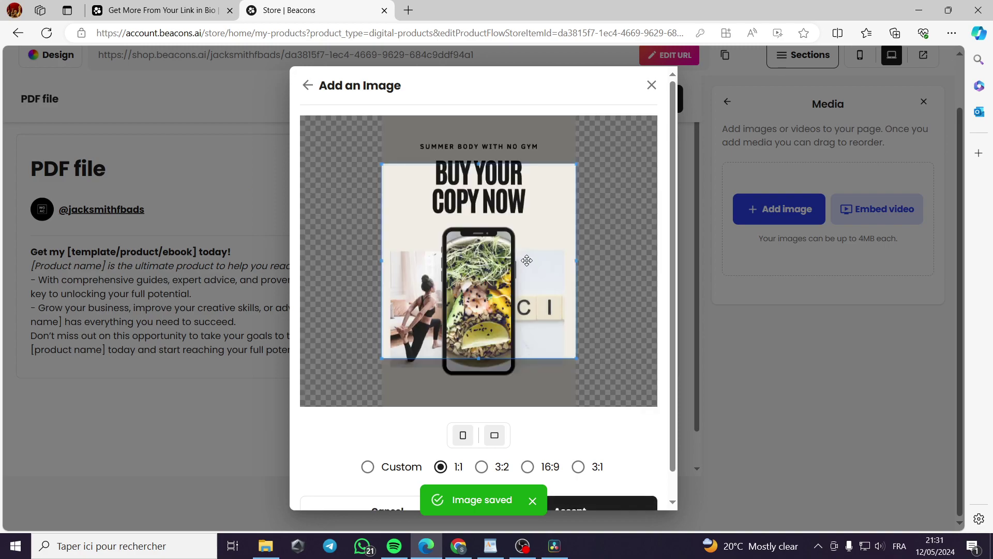
Crop the poster to a 3:2 portrait frame and accept it as the product image
mouse_move(538, 307)
left_mouse_down()
mouse_move(538, 288)
mouse_move(534, 324)
left_mouse_up()
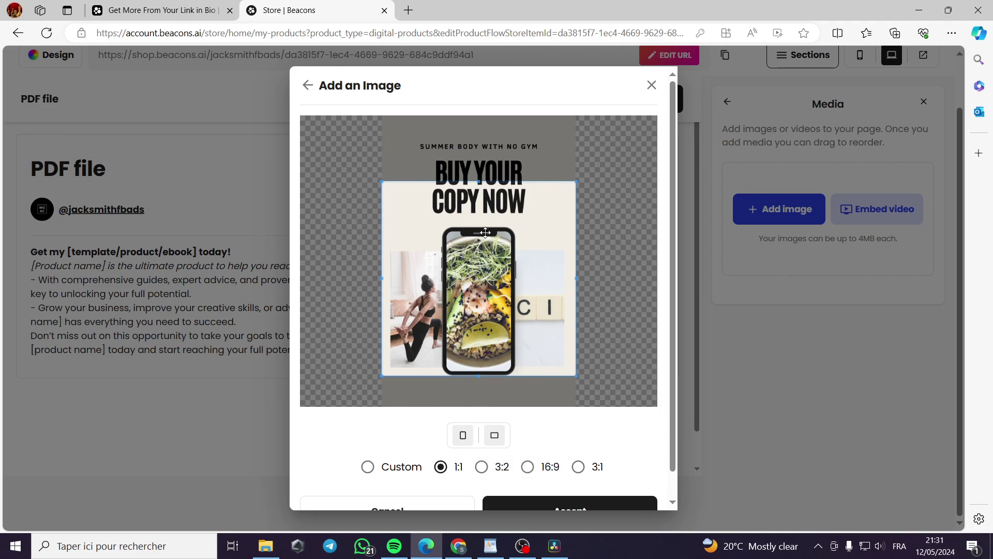
left_click_drag(490, 242, 491, 217)
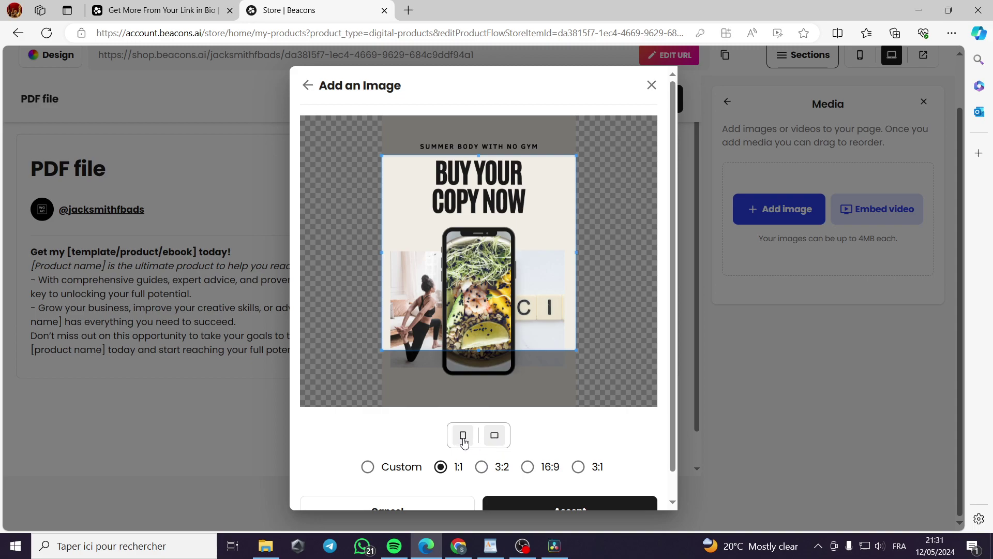
left_click(479, 468)
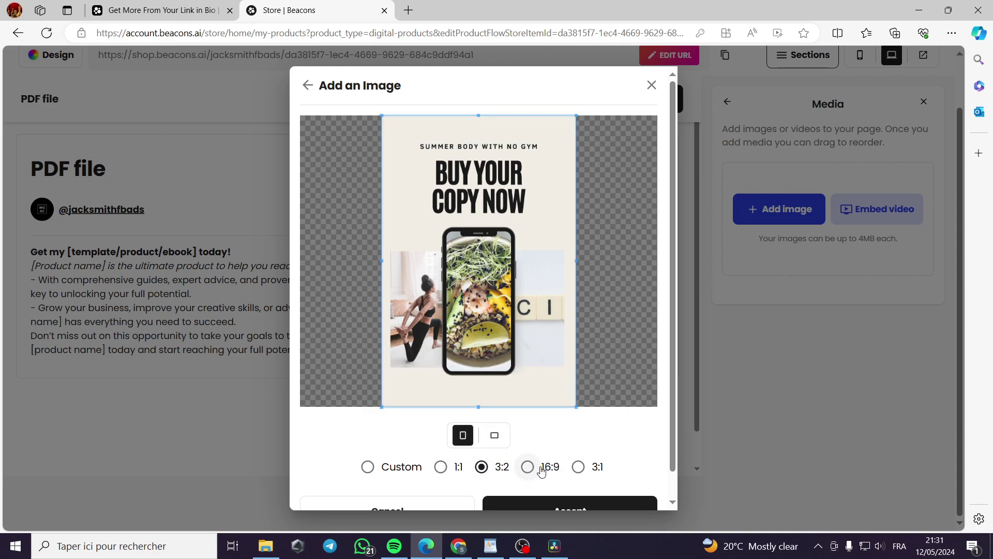
left_click(528, 467)
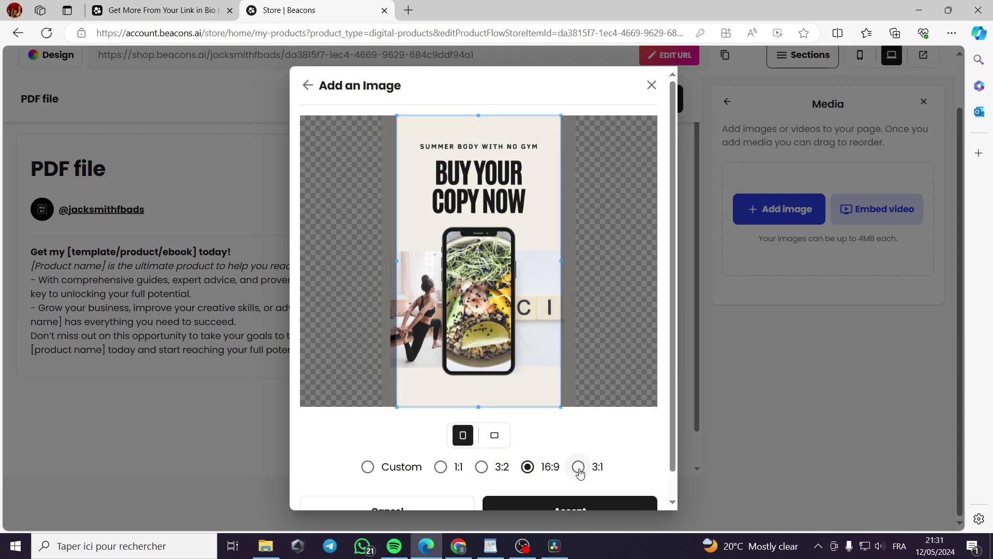
left_click(578, 468)
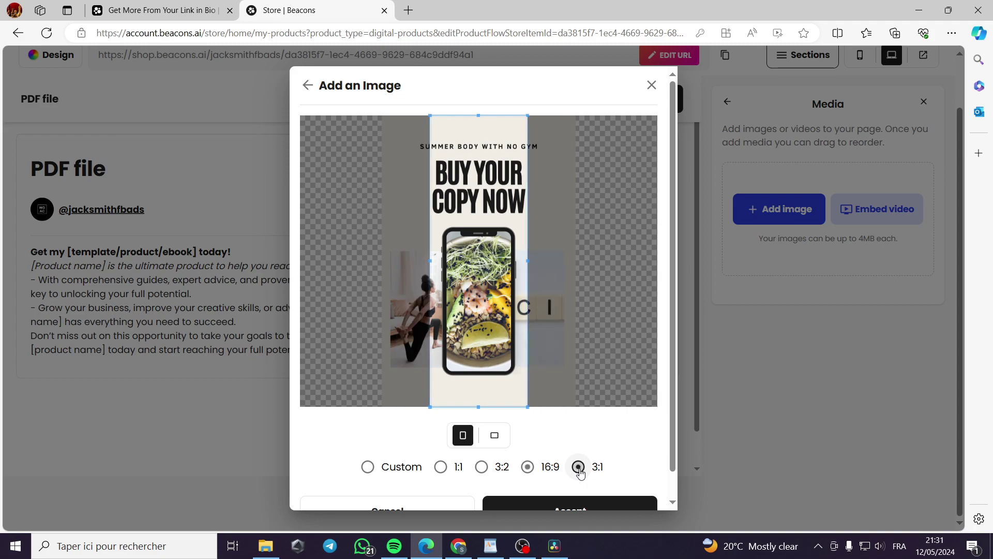
left_click(527, 467)
left_click(481, 468)
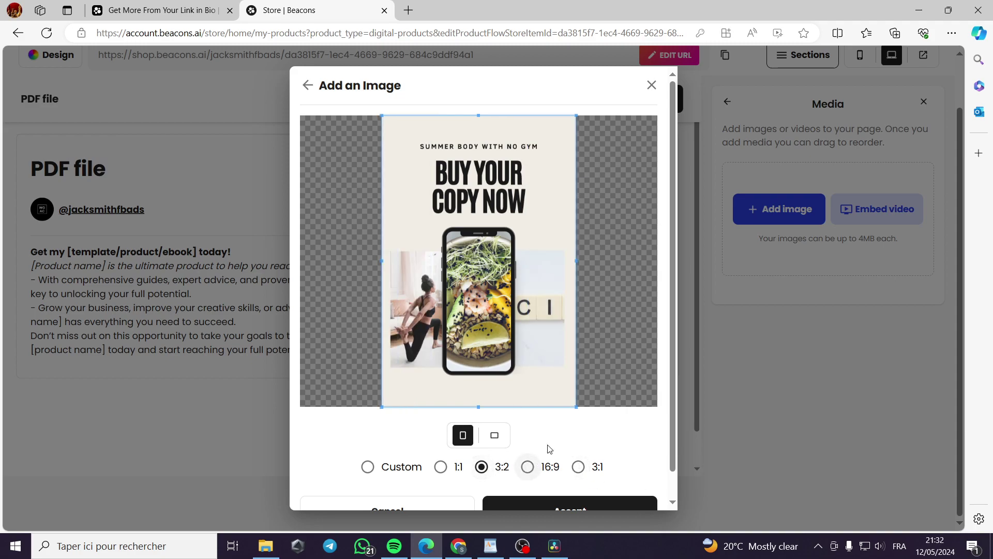
scroll(623, 460, "down", 1)
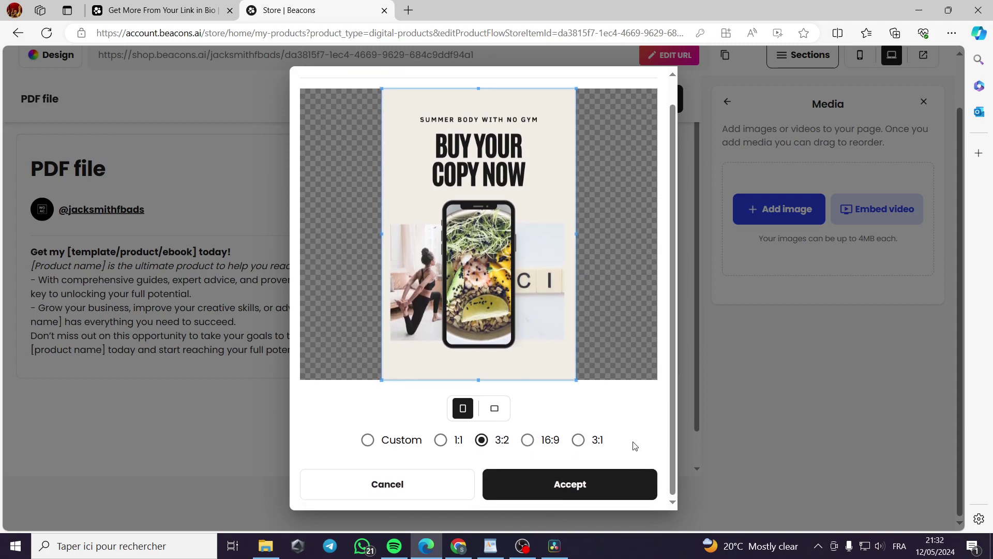
left_click(579, 487)
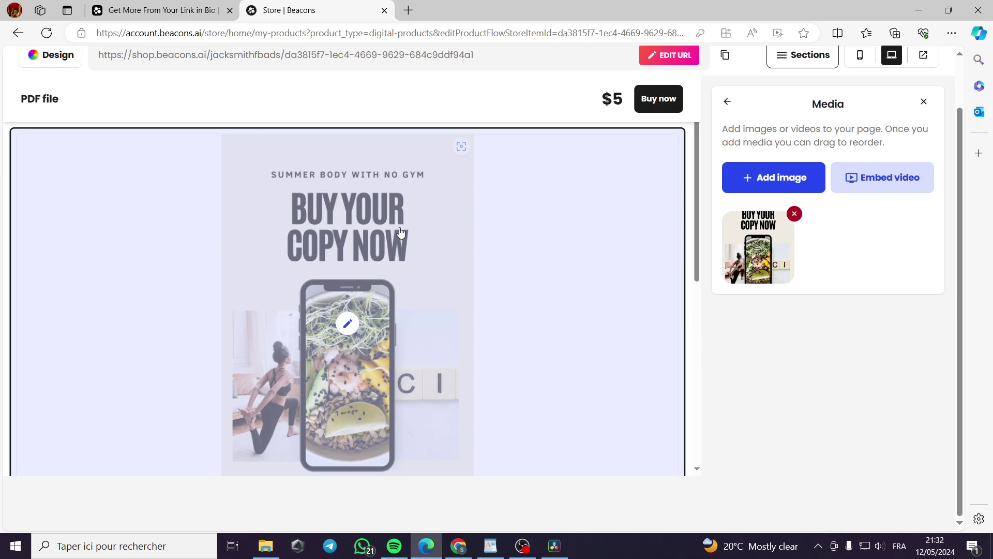
Open the product's Pricing settings and choose Make product free, giving $0
scroll(574, 306, "down", 5)
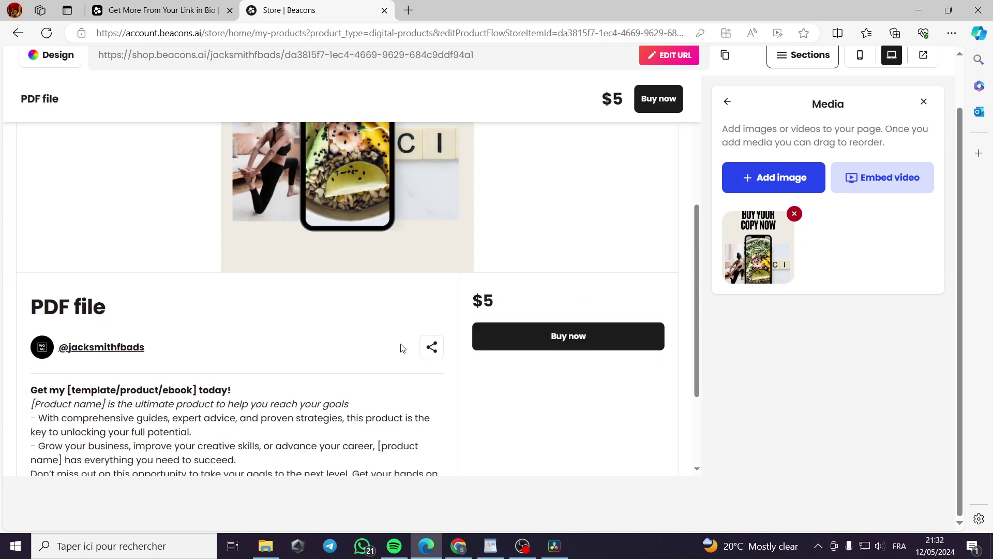
left_click(492, 306)
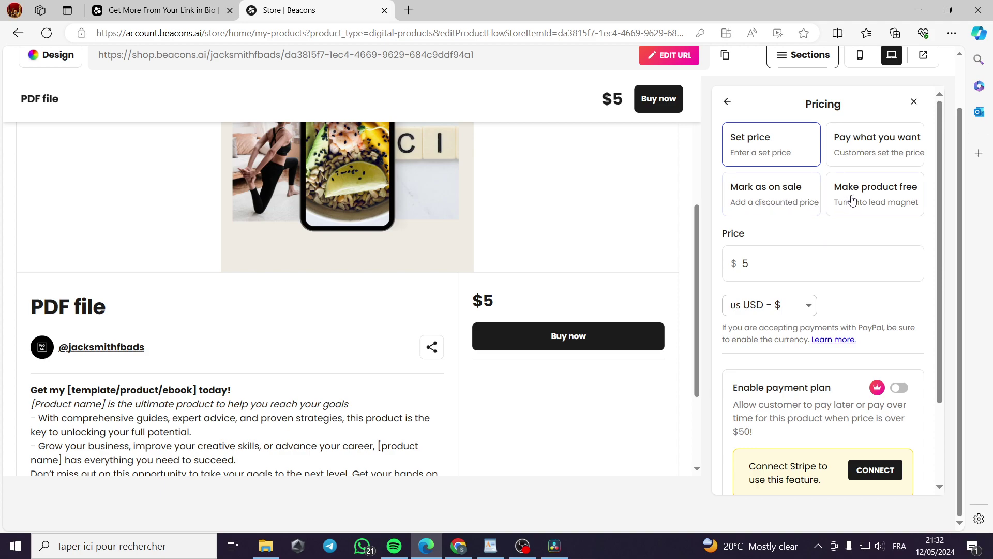
left_click(914, 195)
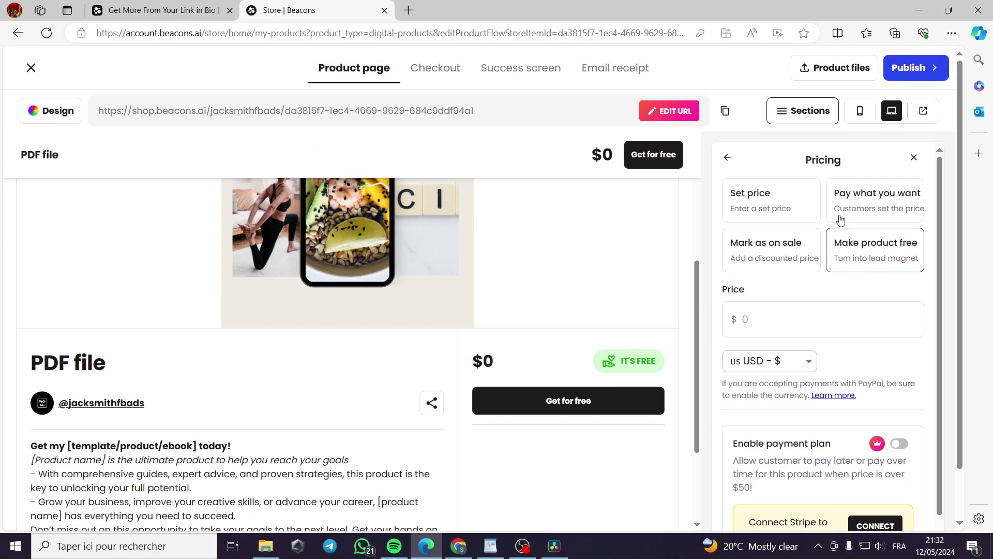
scroll(590, 337, "up", 5)
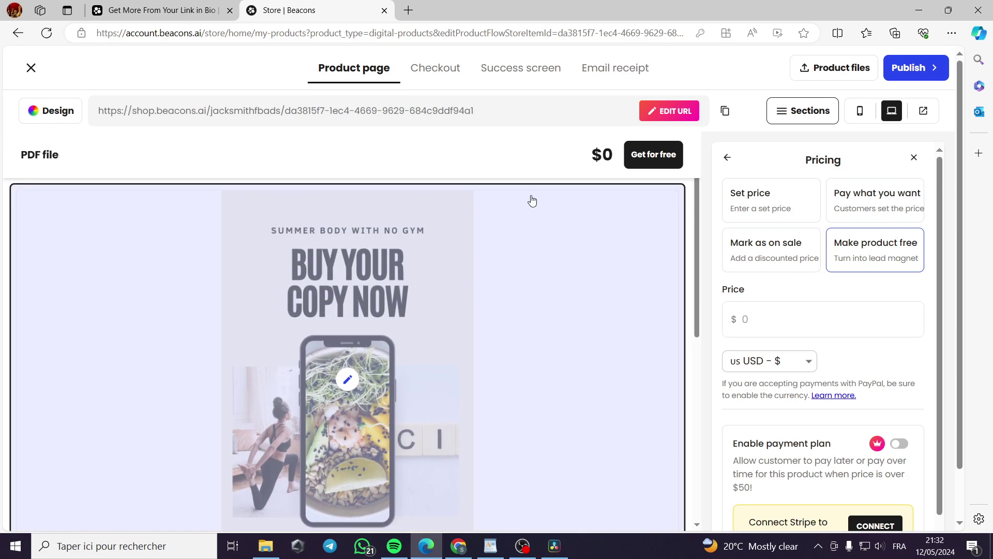
scroll(574, 228, "down", 5)
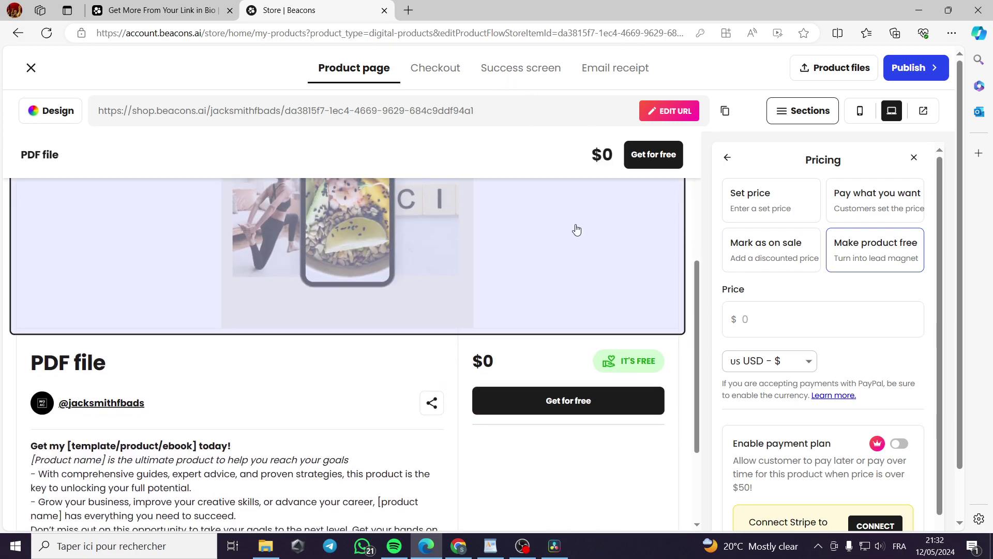
scroll(576, 229, "up", 3)
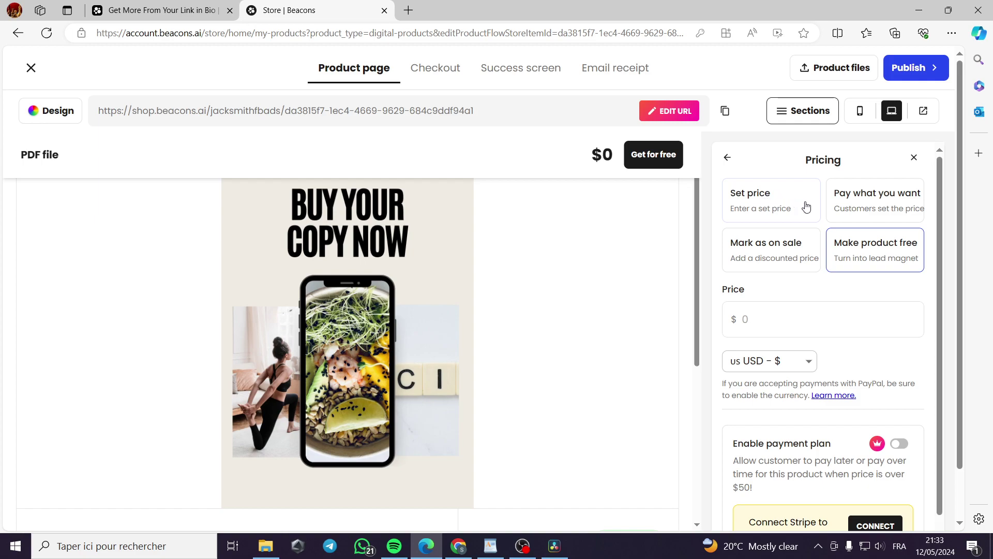
Switch back to a fixed price of 15, keeping the currency as USD
left_click(773, 206)
left_click_drag(752, 320, 744, 319)
type("15")
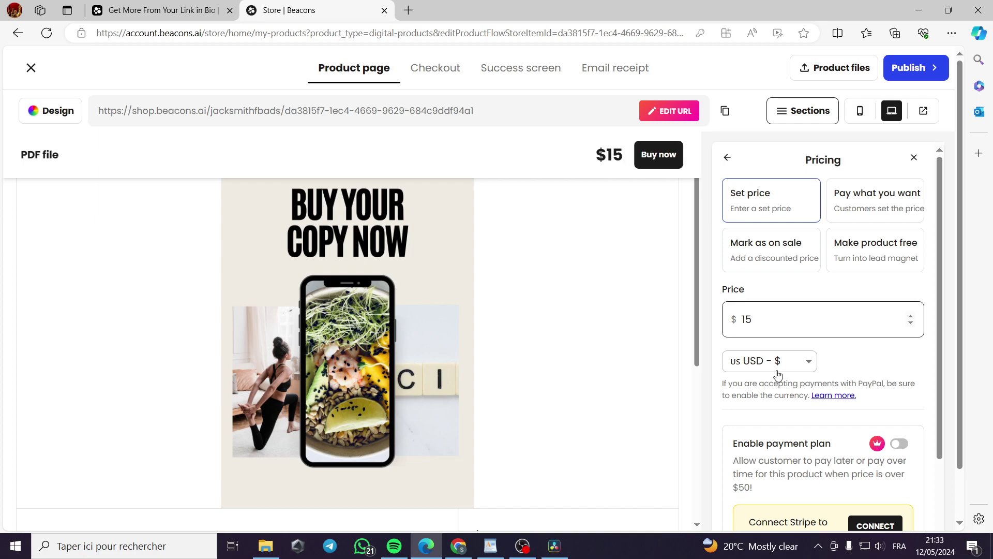
left_click(805, 365)
scroll(766, 321, "down", 1)
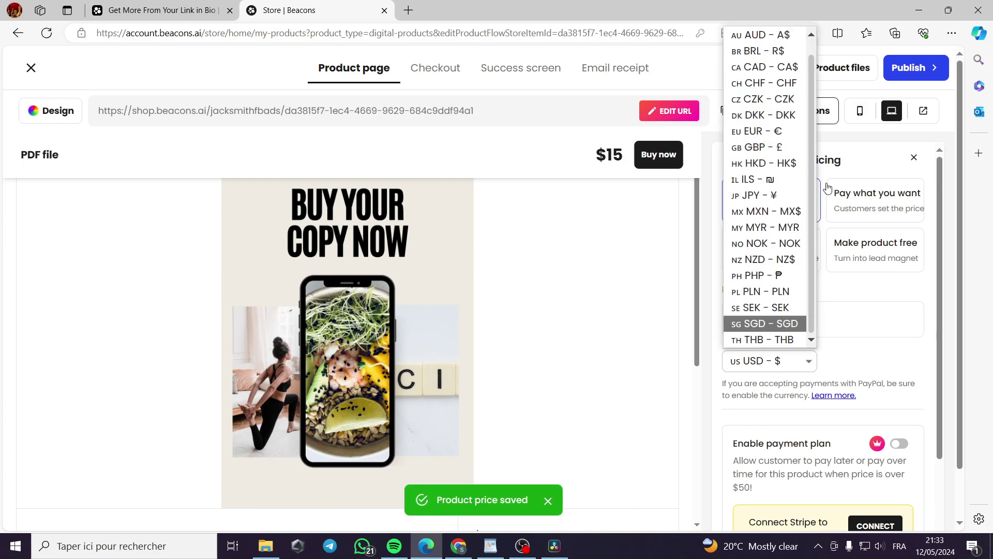
left_click(875, 368)
scroll(874, 366, "down", 1)
scroll(873, 366, "down", 1)
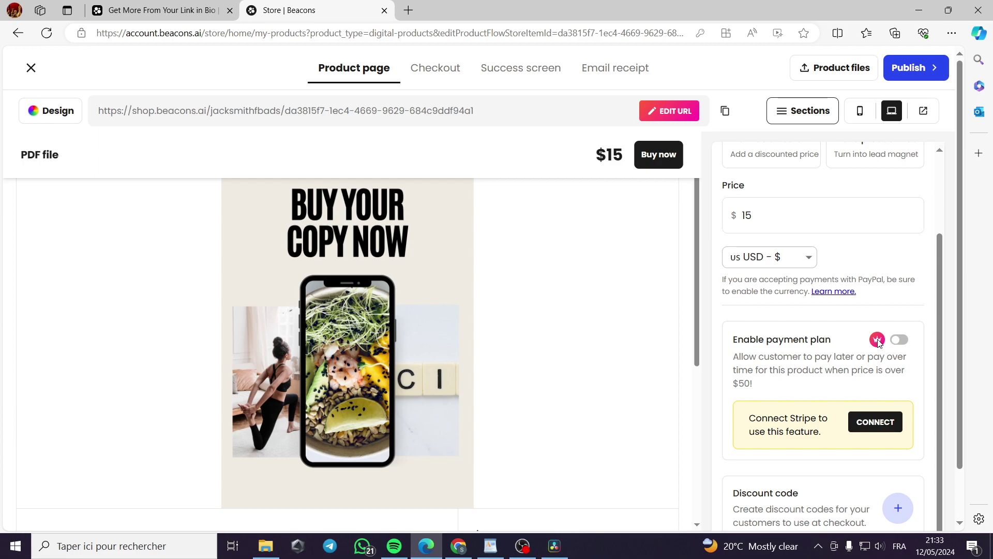
scroll(879, 343, "down", 1)
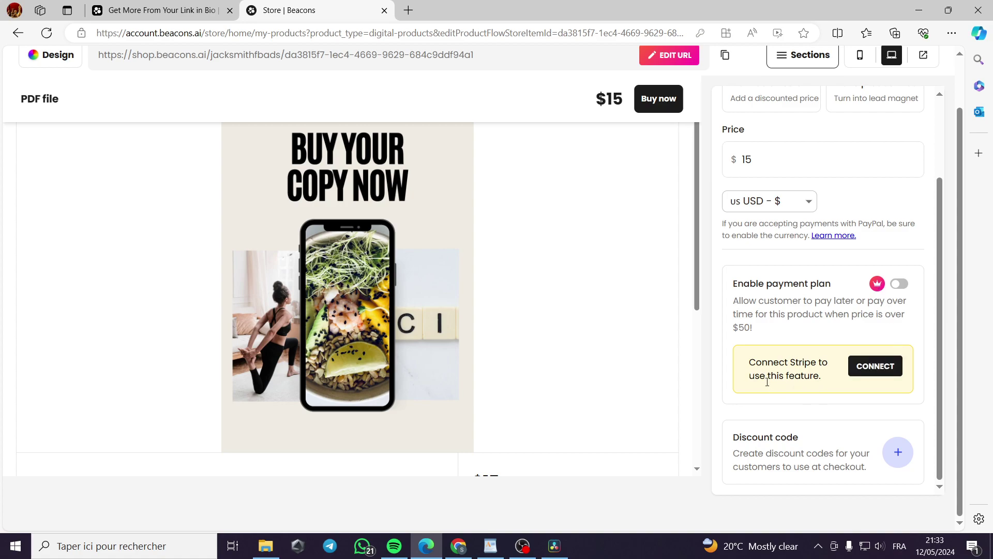
Add and save discount code GET20 for 20% off
left_click(898, 452)
scroll(821, 464, "down", 1)
scroll(821, 464, "down", 1)
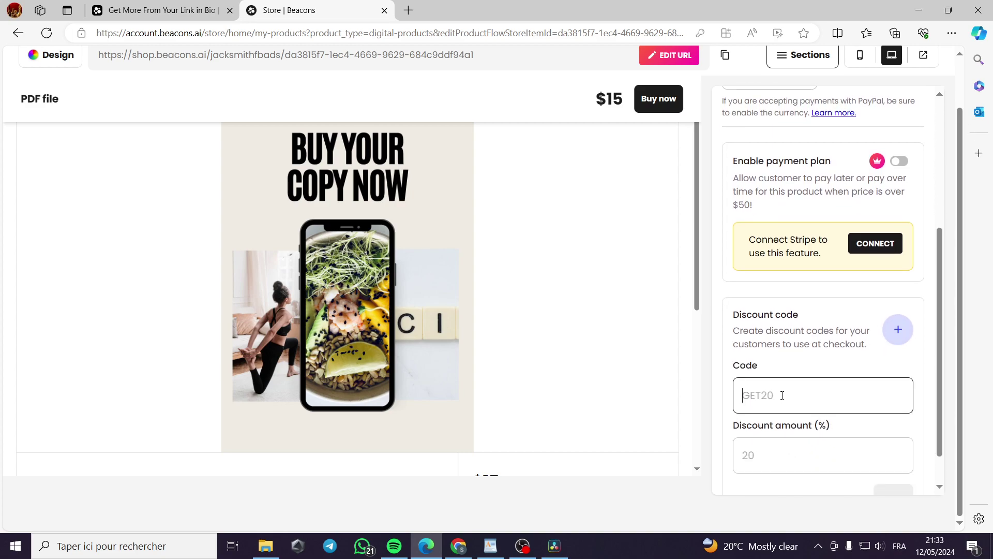
type("GET20")
left_click(775, 454)
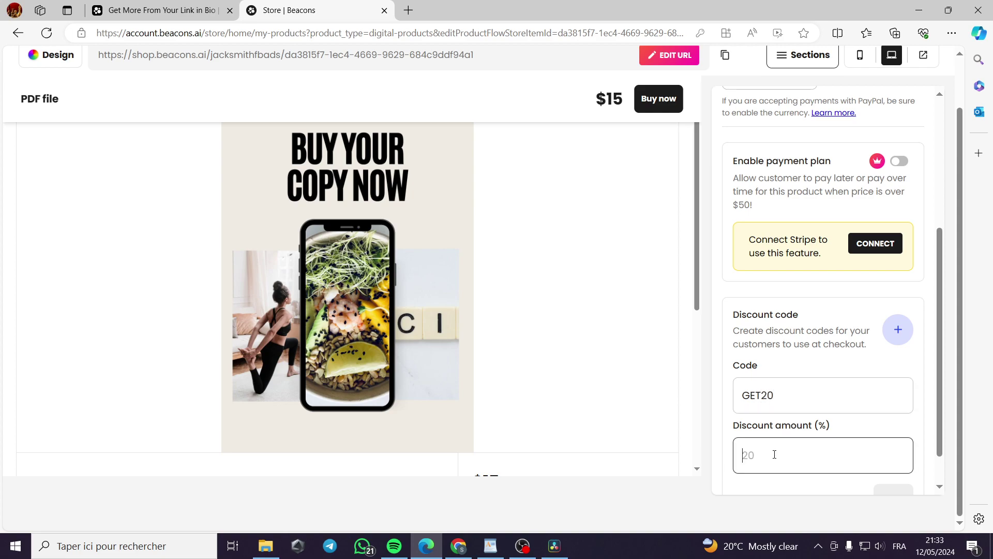
type("20")
scroll(926, 421, "down", 1)
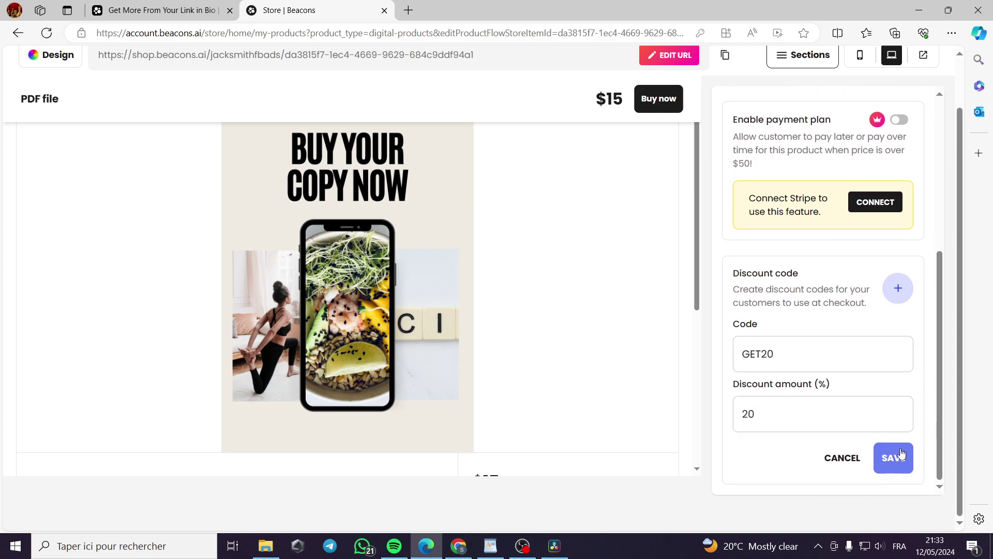
left_click(885, 461)
scroll(569, 419, "down", 3)
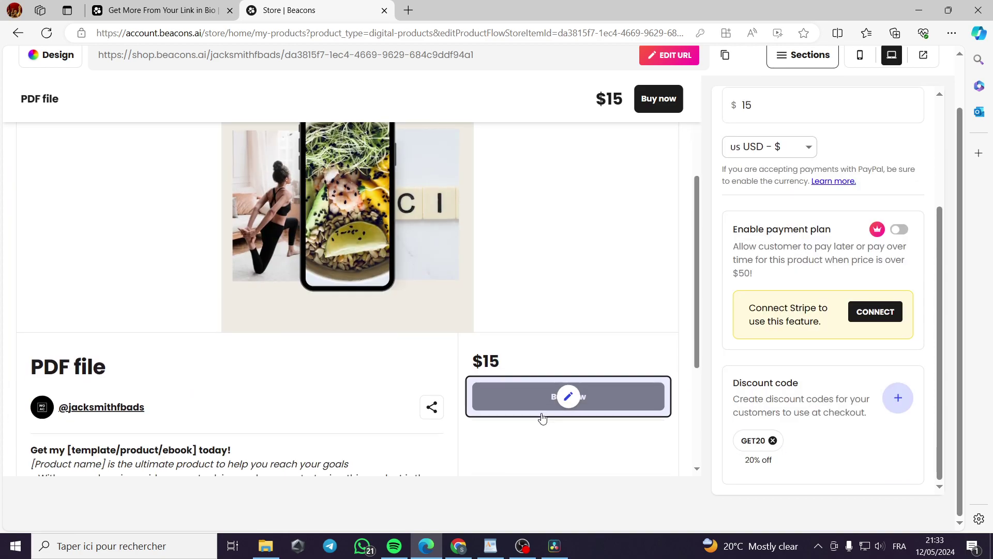
scroll(336, 412, "down", 2)
scroll(342, 362, "up", 5)
scroll(807, 363, "up", 3)
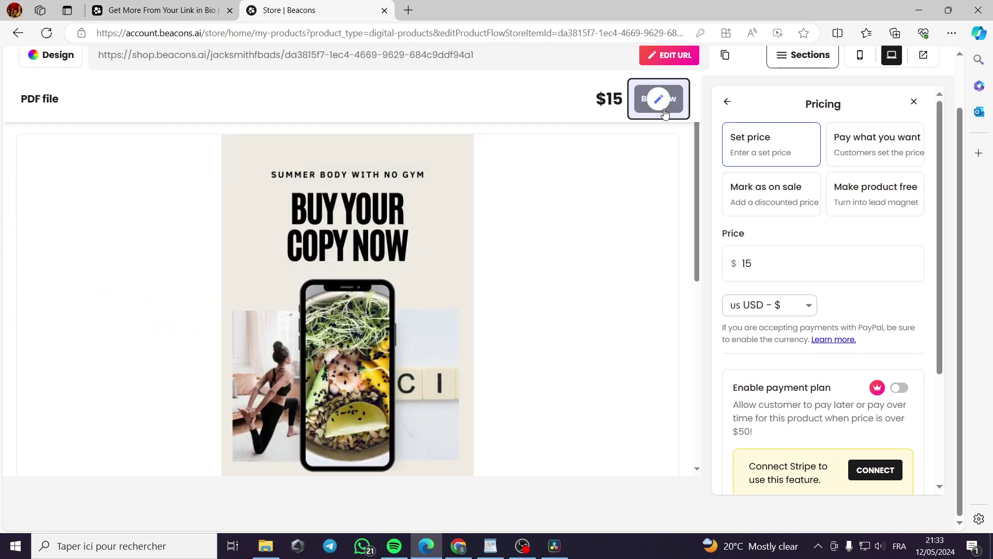
scroll(667, 129, "up", 1)
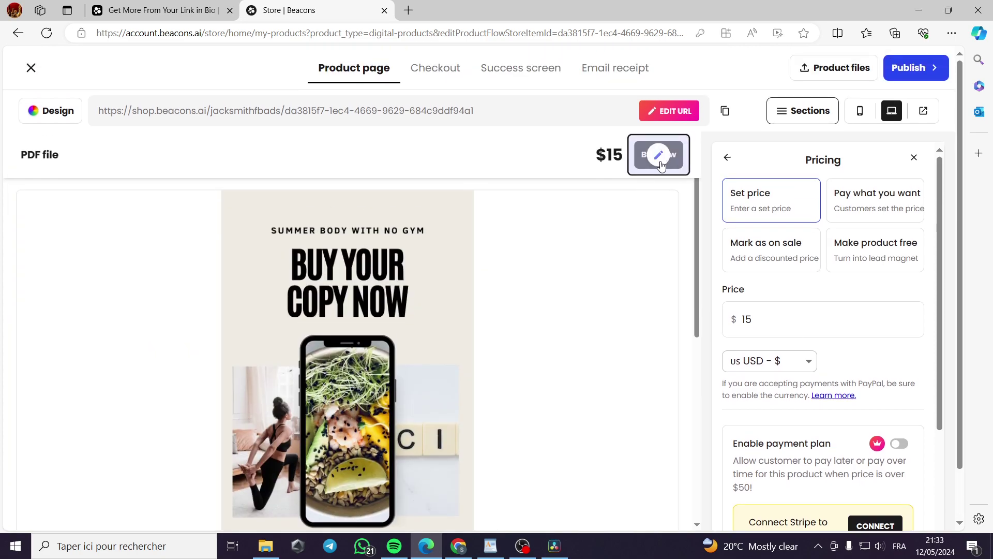
scroll(660, 164, "down", 1)
scroll(662, 158, "up", 1)
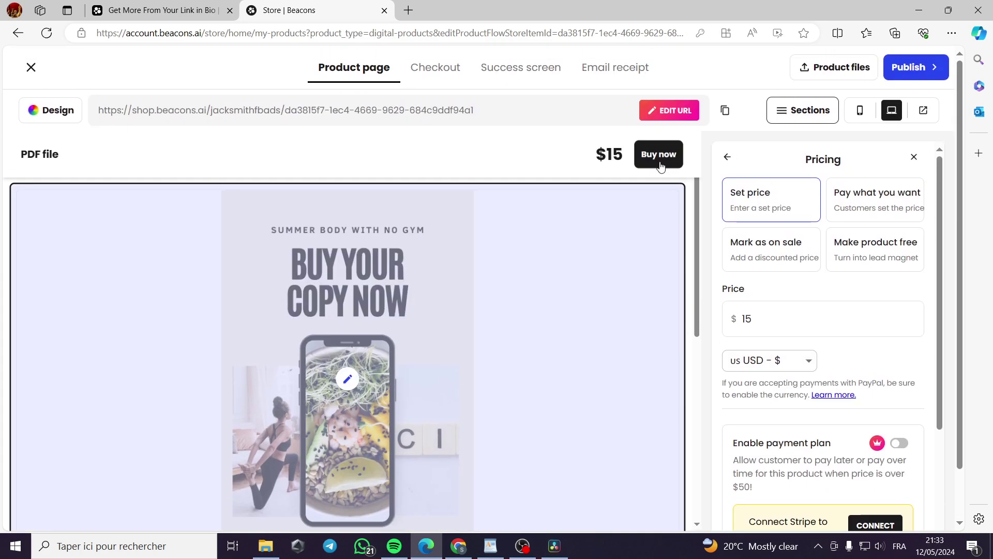
Open the Buy now button settings, then scroll through the product's Checkout page
left_click(658, 156)
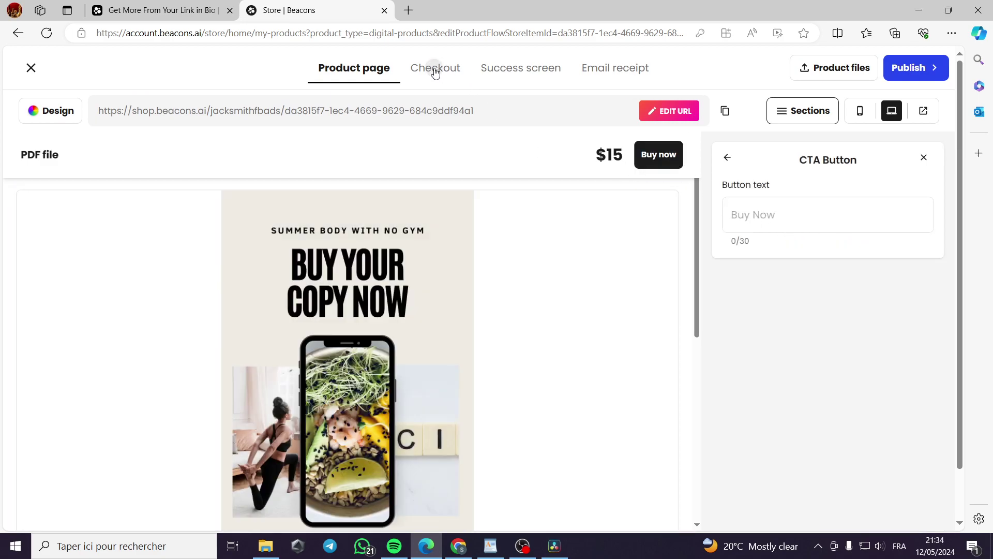
left_click(437, 71)
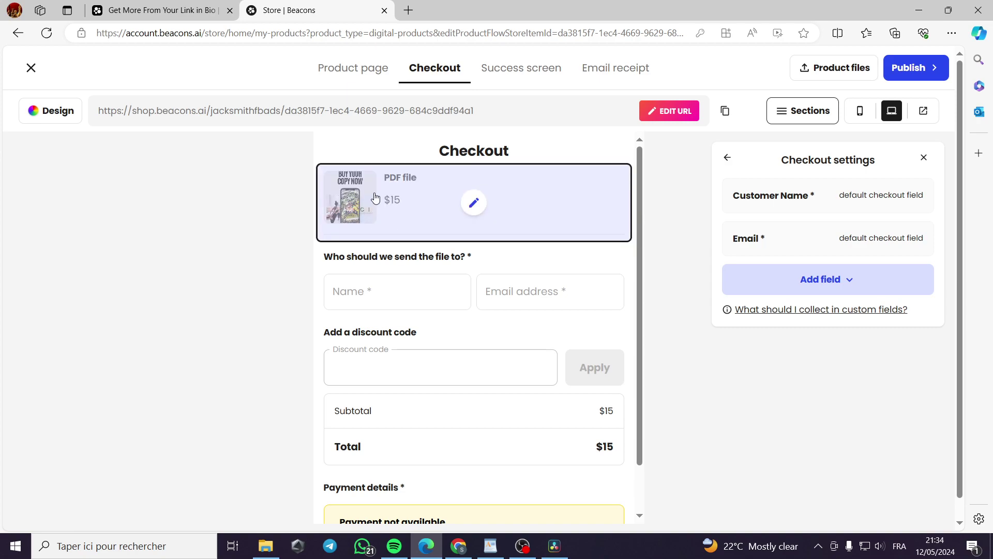
scroll(342, 207, "down", 1)
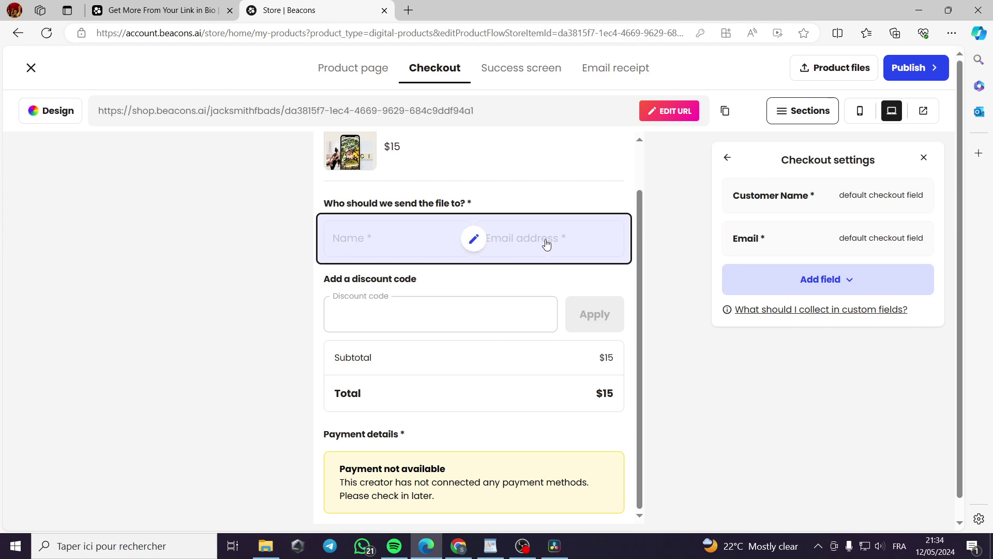
scroll(528, 257, "down", 1)
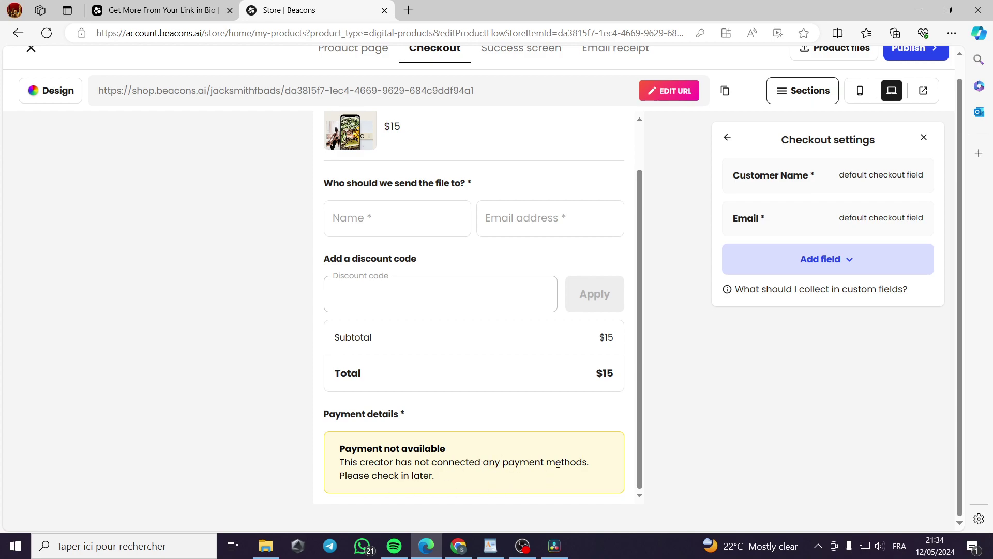
scroll(600, 421, "up", 2)
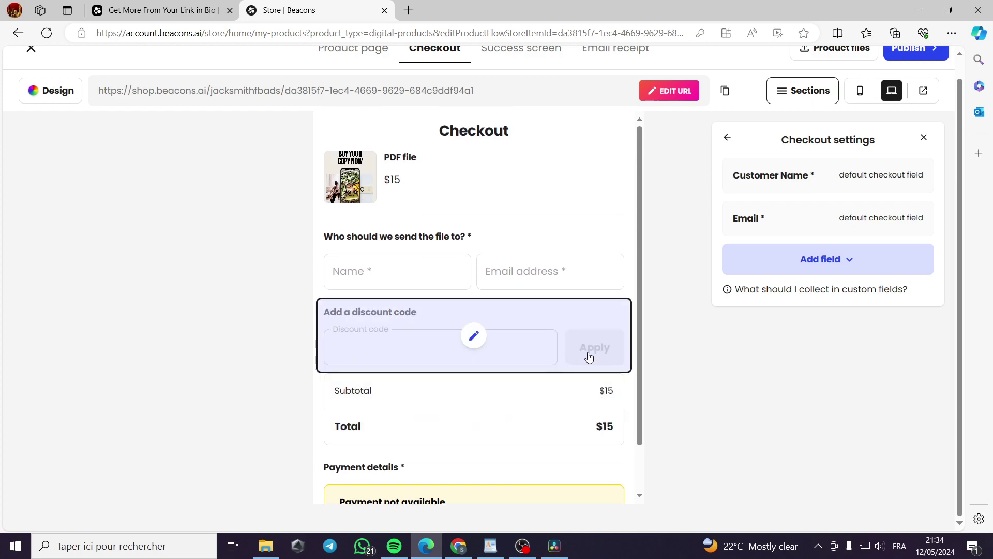
scroll(588, 356, "up", 1)
Switch to the Success screen and look over its preview
left_click(502, 67)
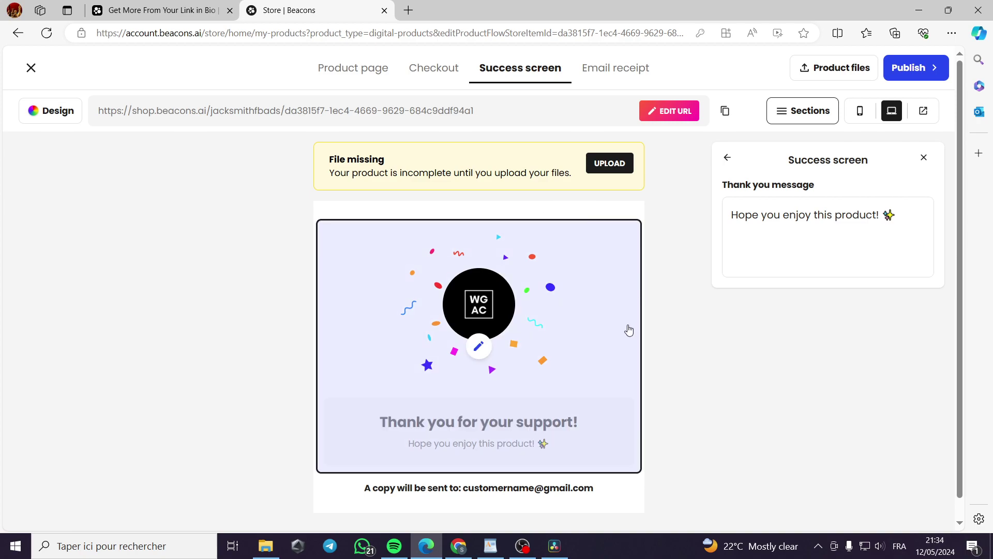
scroll(685, 398, "down", 1)
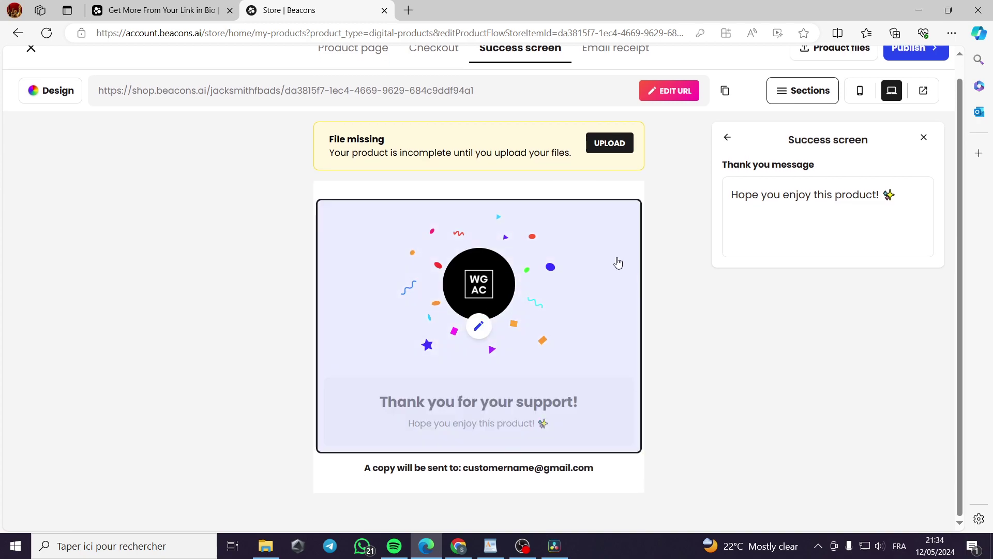
scroll(608, 274, "up", 1)
scroll(544, 412, "down", 1)
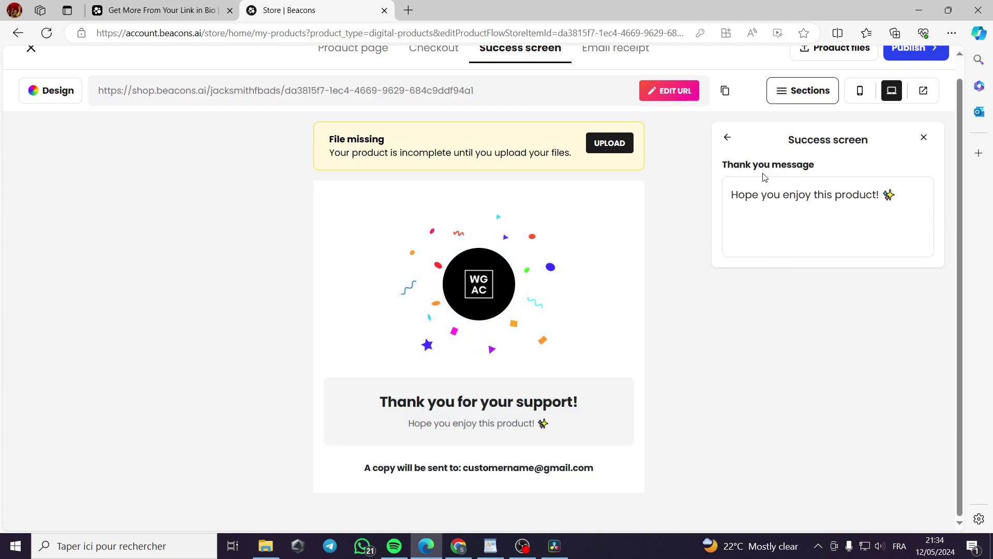
Paste 'Thank you' at the start of the message, giving 'Thank you Hope you enjoy this product!'
left_click(773, 197)
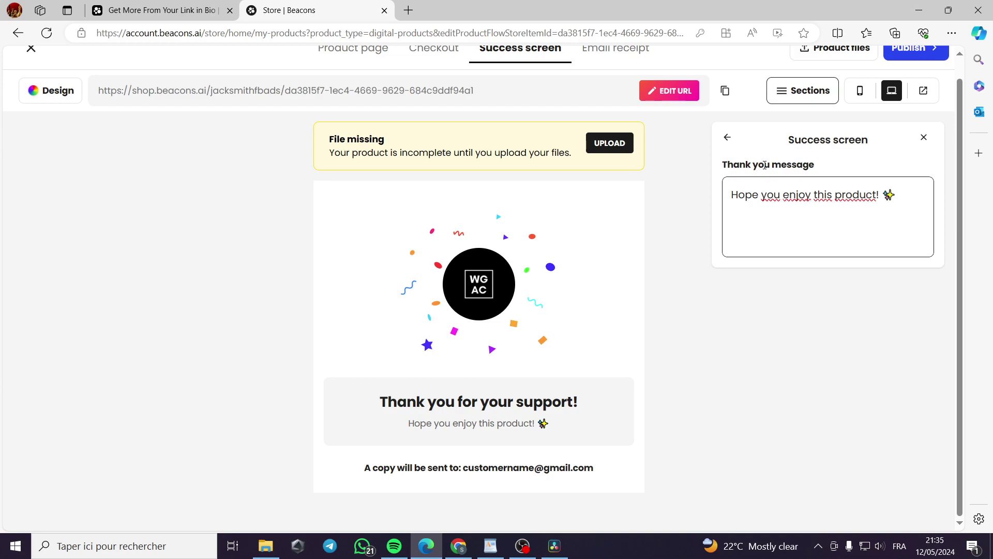
left_click_drag(765, 165, 724, 164)
key("ctrl+c")
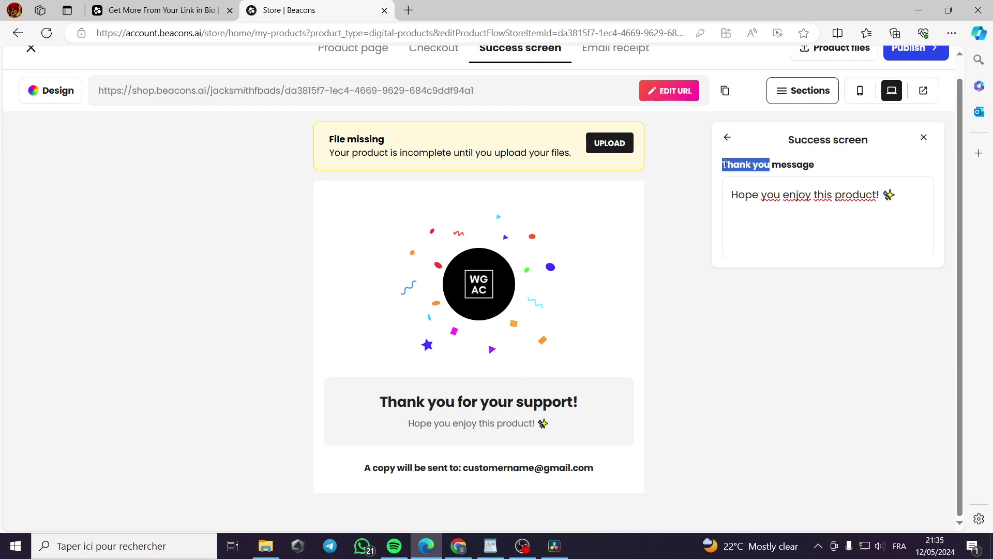
left_click(731, 203)
key("ctrl+v")
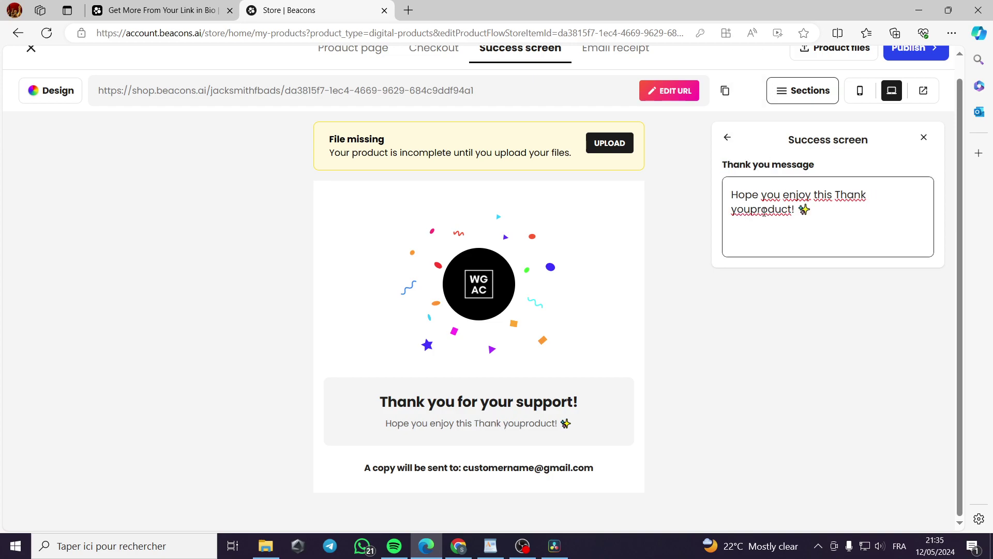
key("ctrl+z")
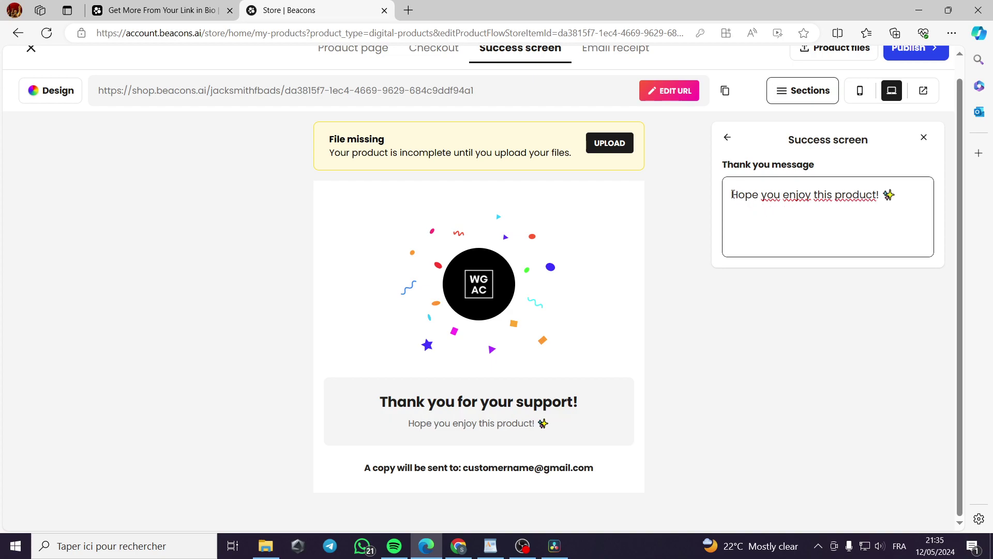
left_click(732, 195)
key("ctrl+v")
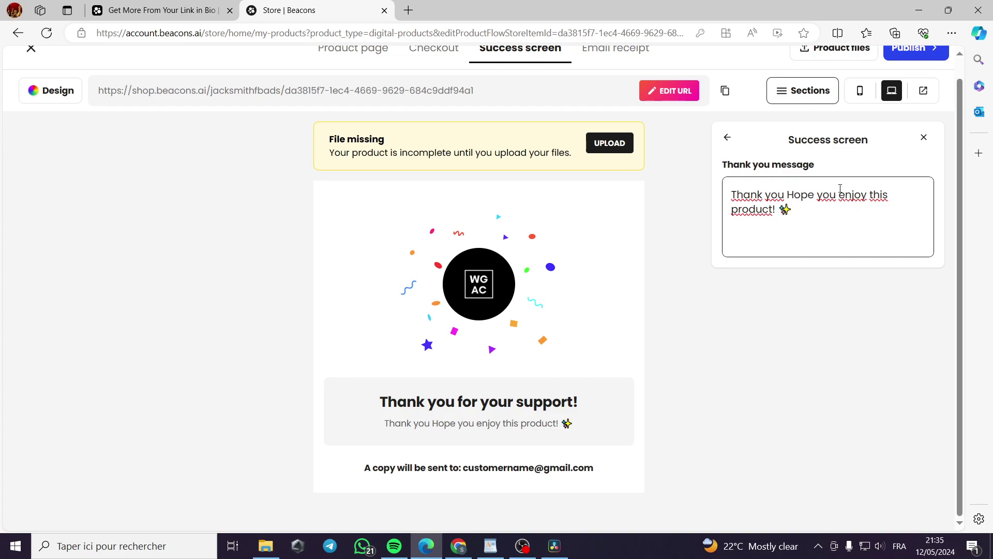
scroll(720, 215, "up", 1)
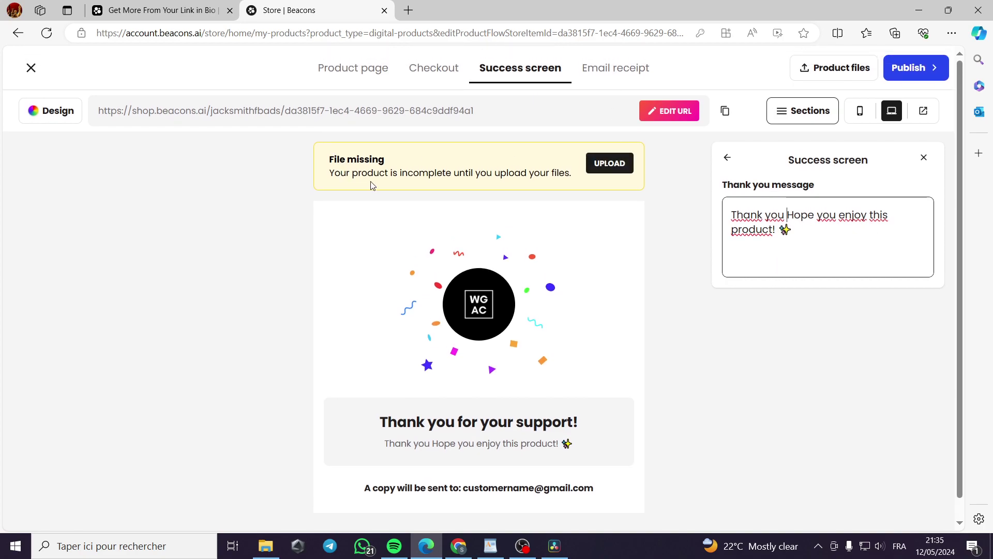
Upload 'Black and Beige Stylish Product Launch Pinterest Pin.png' as the product's downloadable file
left_click(592, 172)
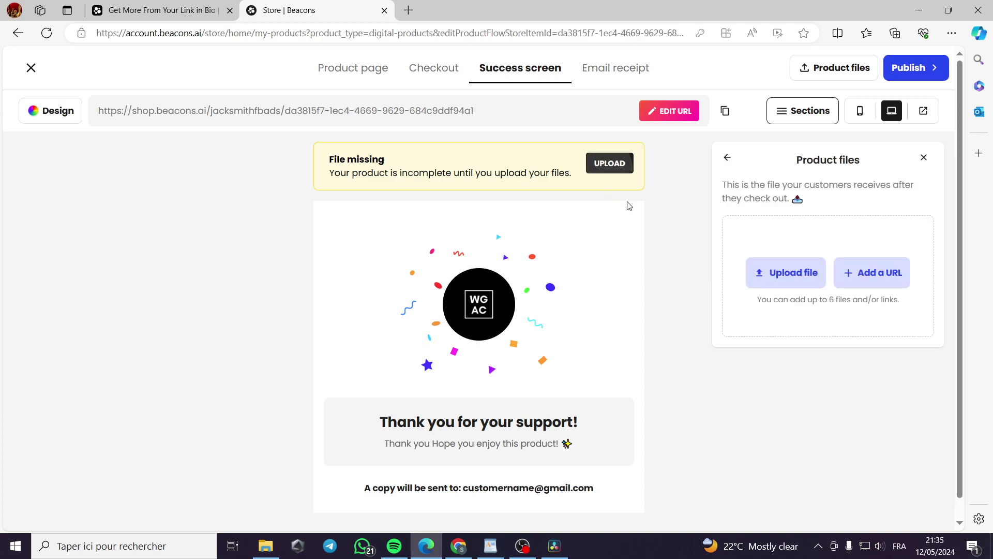
left_click(778, 273)
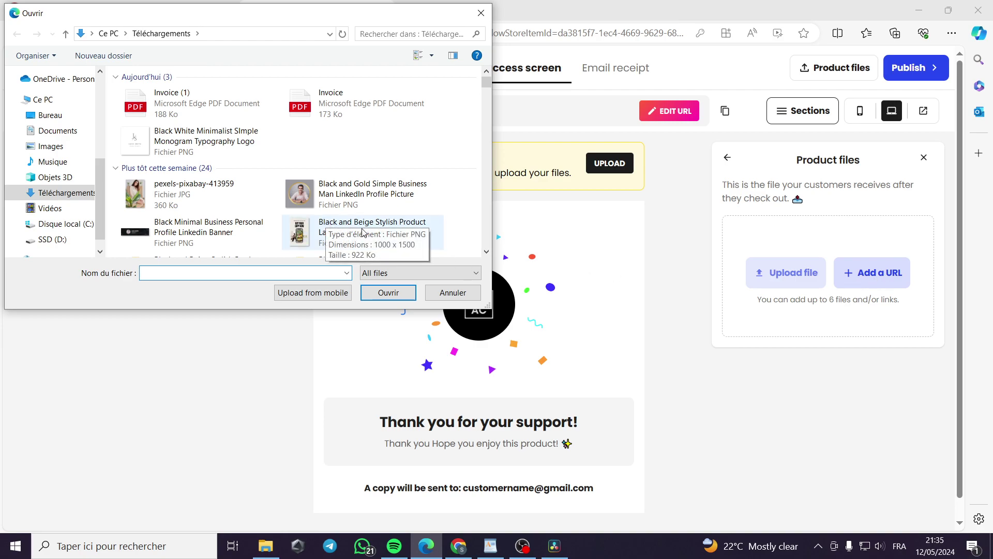
scroll(364, 233, "down", 3)
left_click(367, 127)
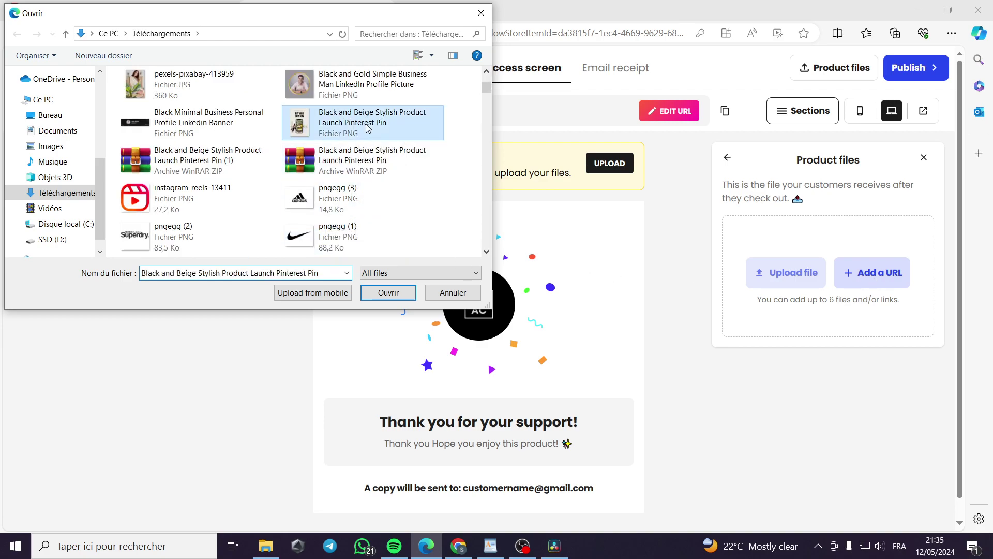
double_click(368, 126)
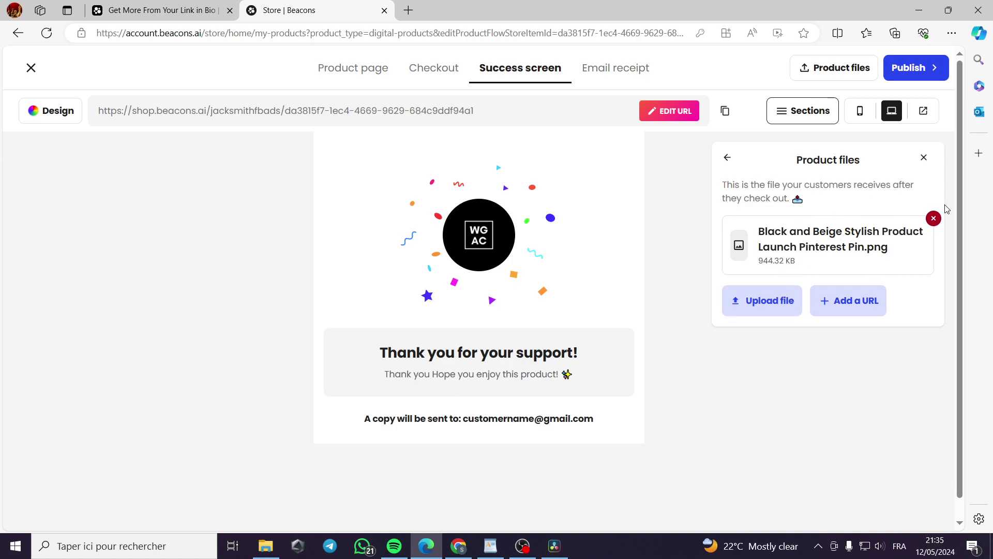
Review the product's email receipt preview showing the $15 order and Download button
left_click(606, 72)
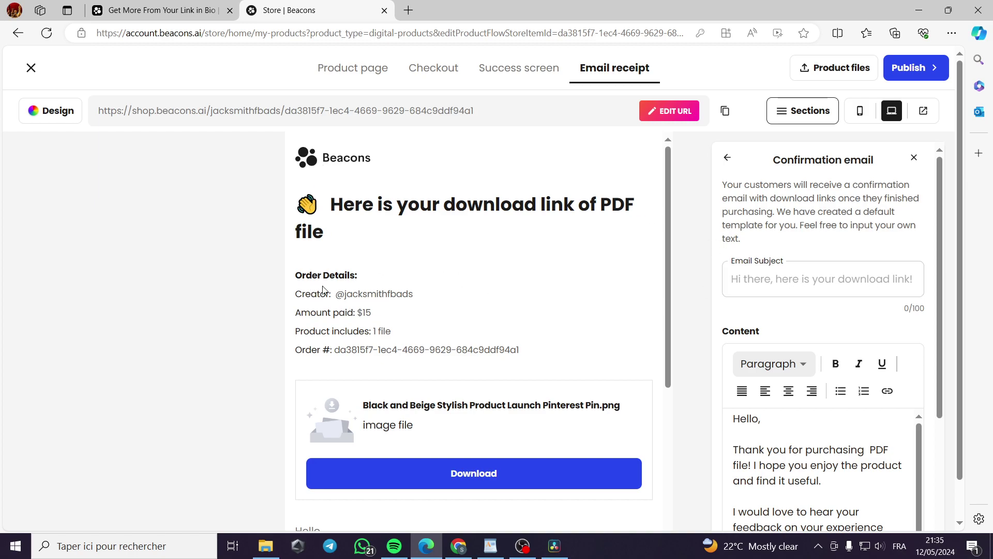
scroll(338, 294, "down", 1)
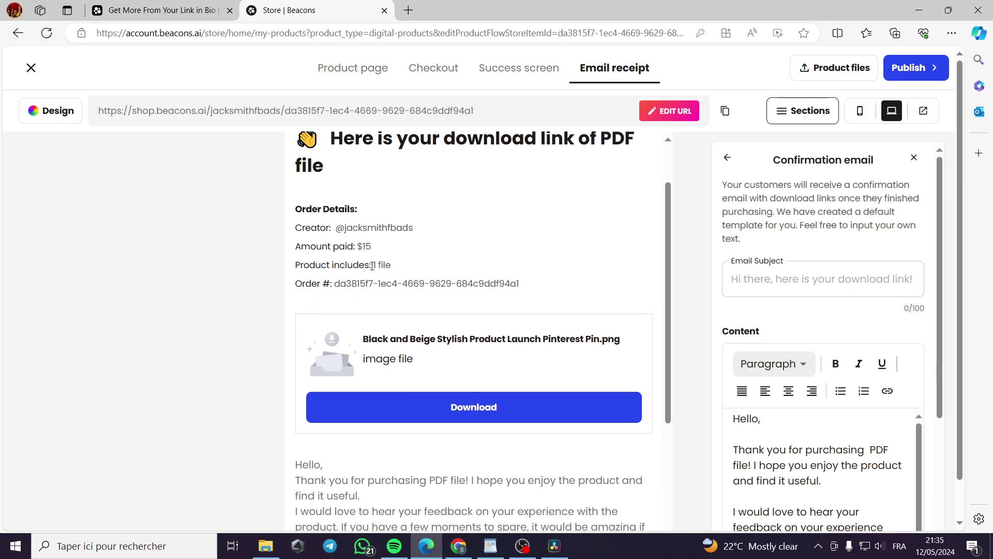
scroll(528, 282, "down", 1)
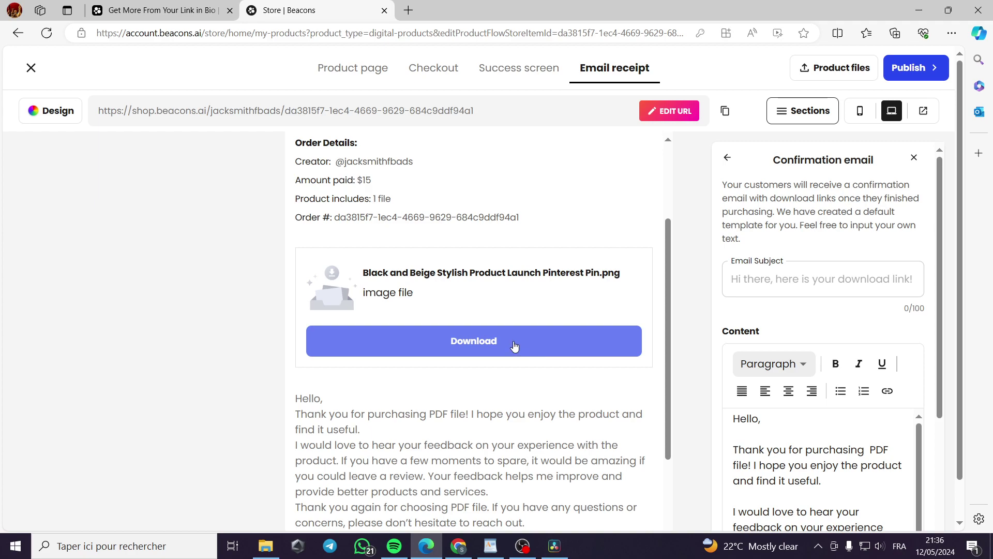
scroll(517, 346, "down", 2)
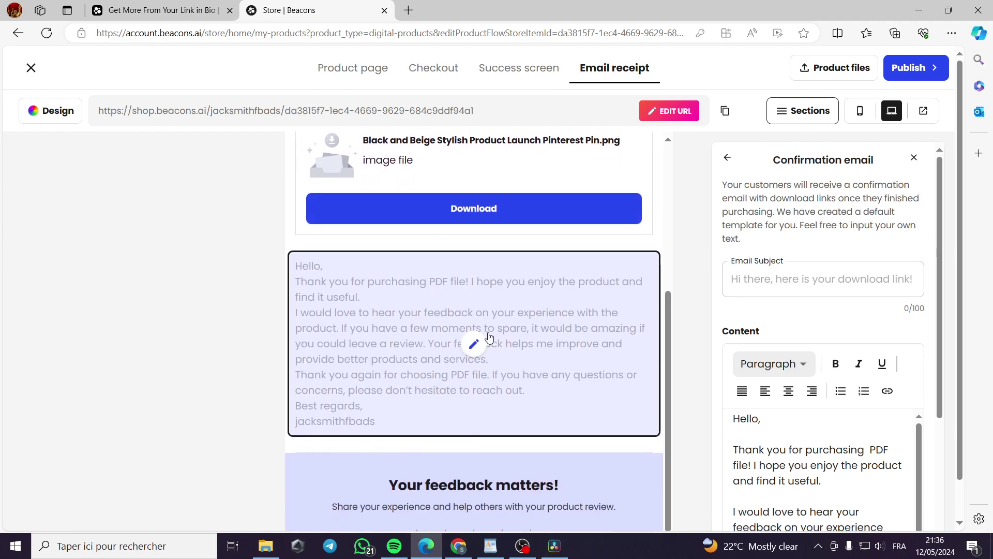
scroll(763, 403, "down", 2)
scroll(501, 349, "down", 2)
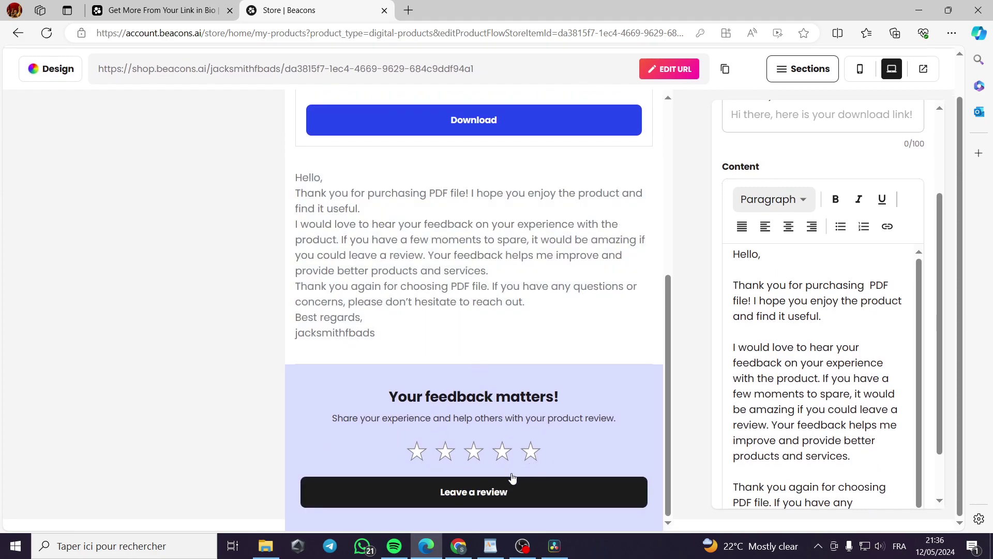
scroll(569, 494, "up", 5)
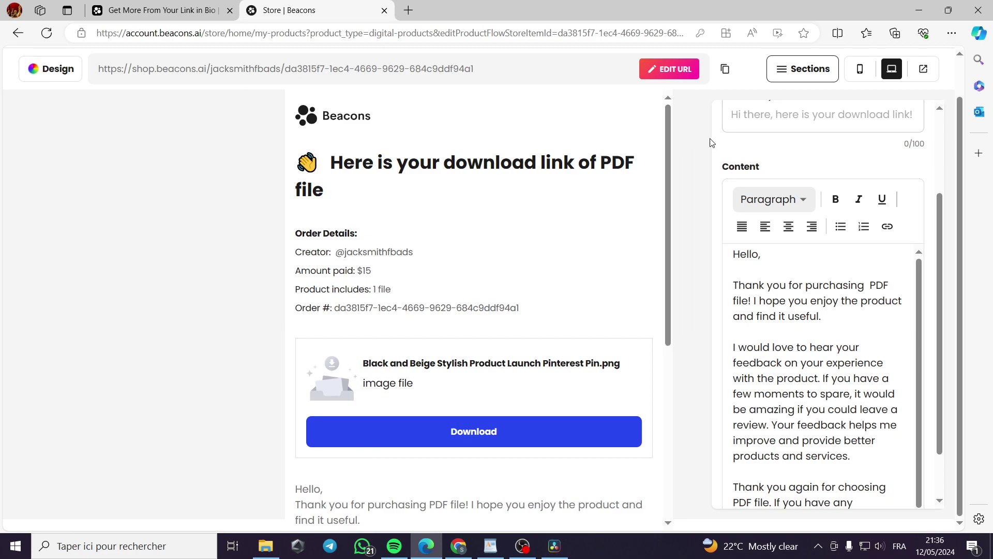
scroll(823, 310, "up", 3)
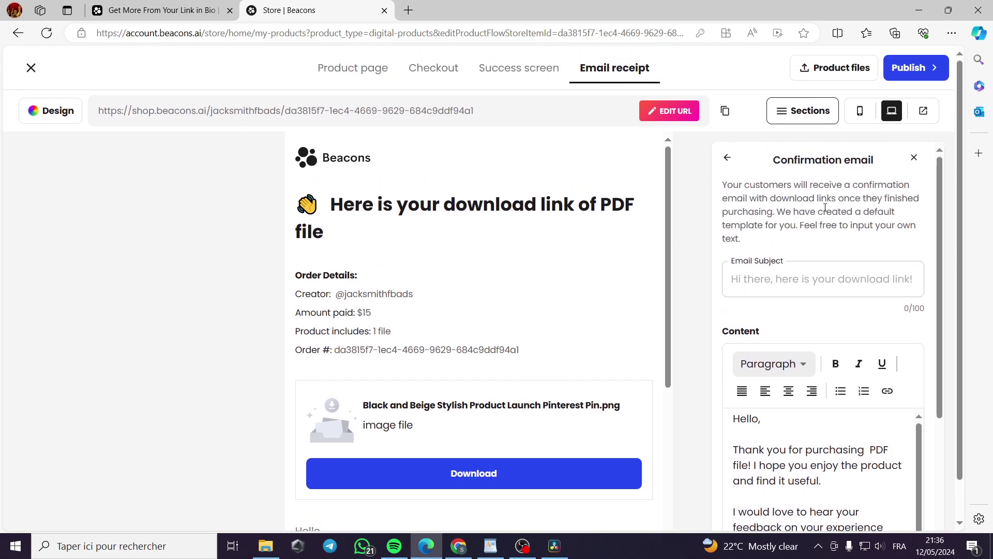
Publish the PDF file product and preview PayPal payment setup without connecting an account
left_click(917, 68)
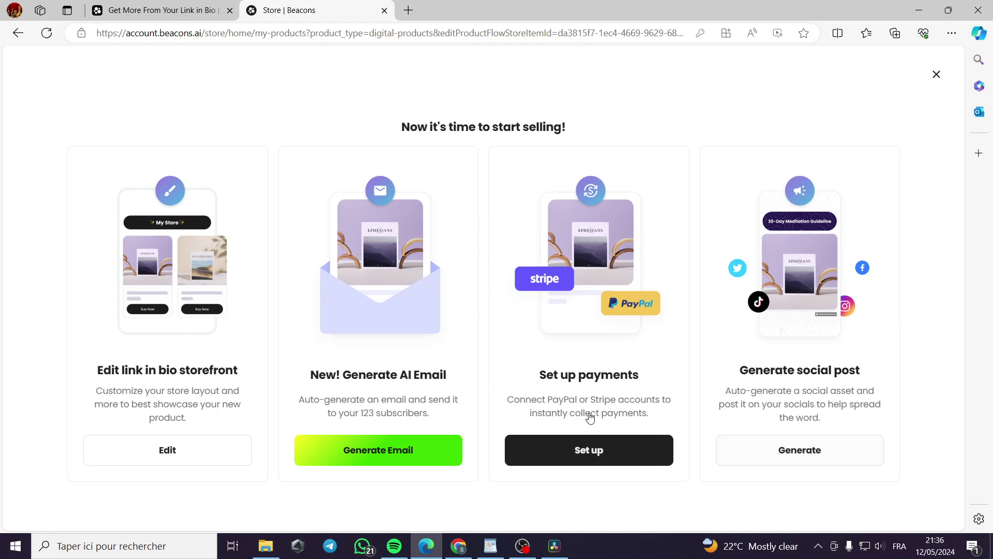
left_click(606, 452)
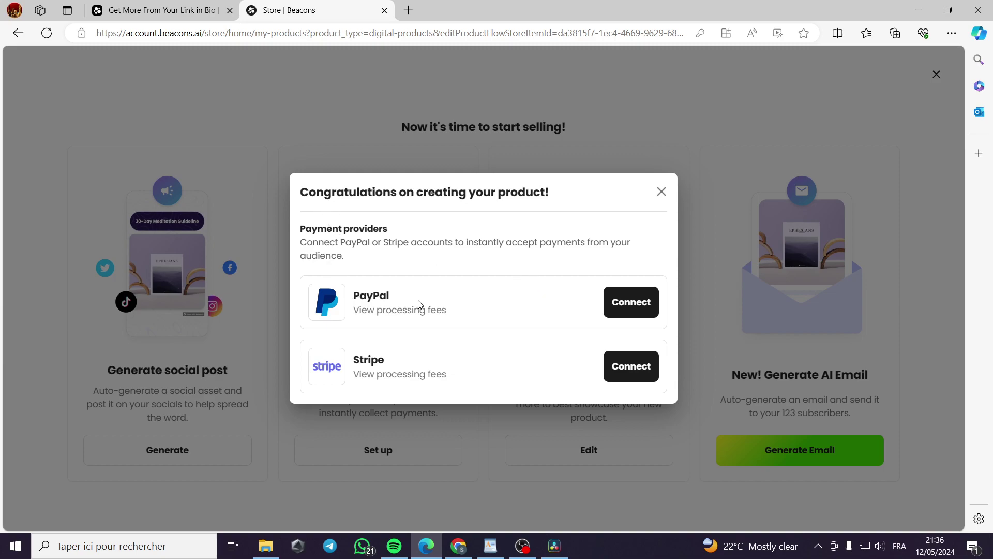
left_click(627, 313)
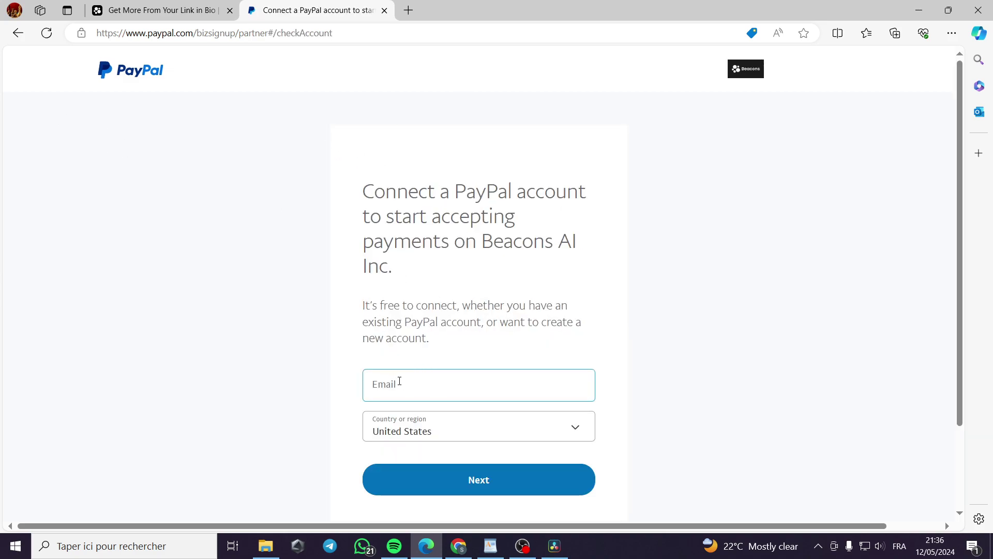
left_click(17, 32)
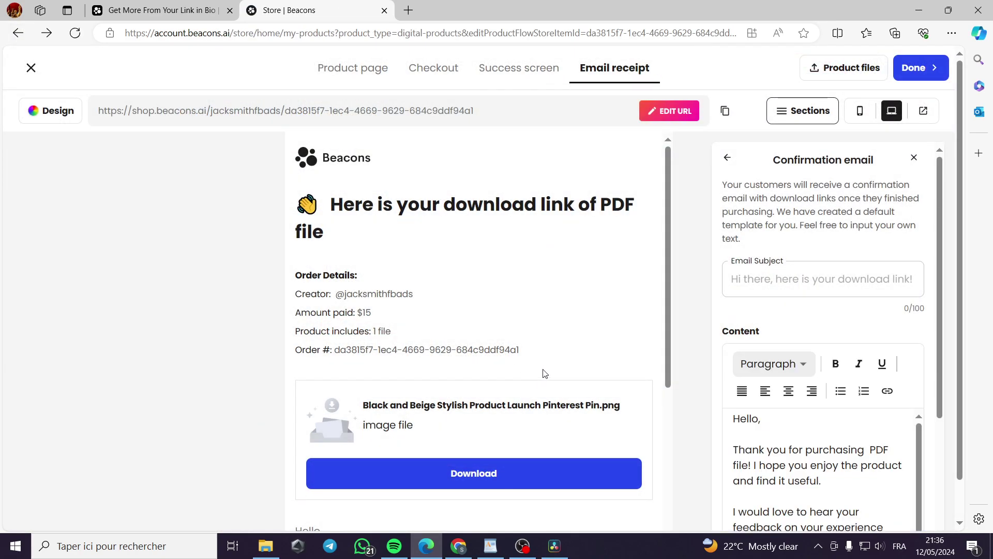
Close the product editor and inspect the $15 PDF file card and its action menu in My Products
left_click(929, 71)
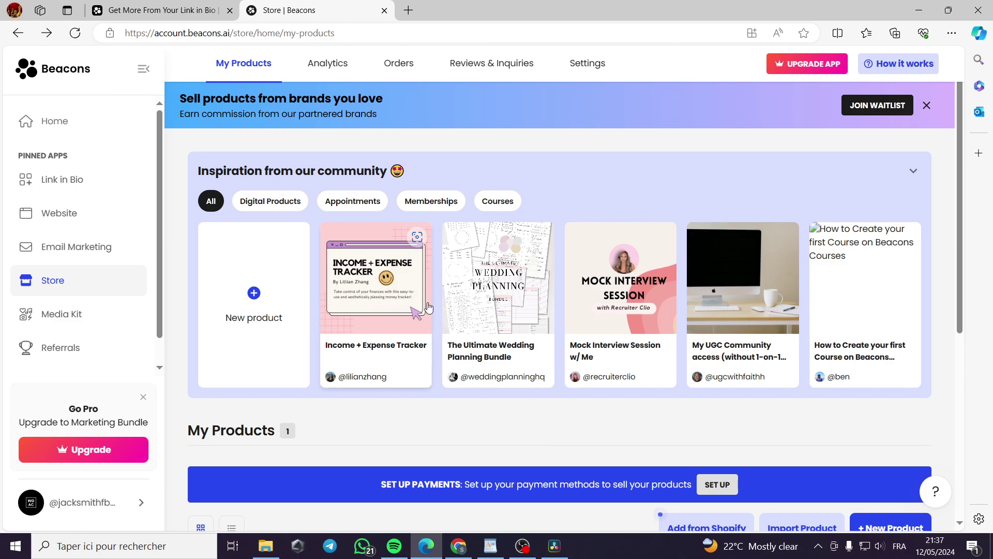
scroll(484, 270, "down", 4)
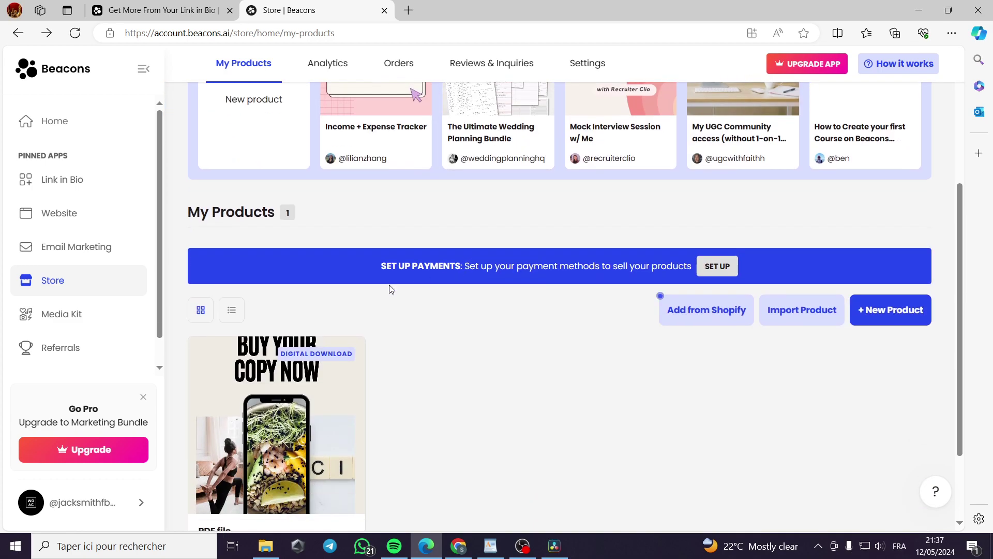
scroll(435, 313, "down", 2)
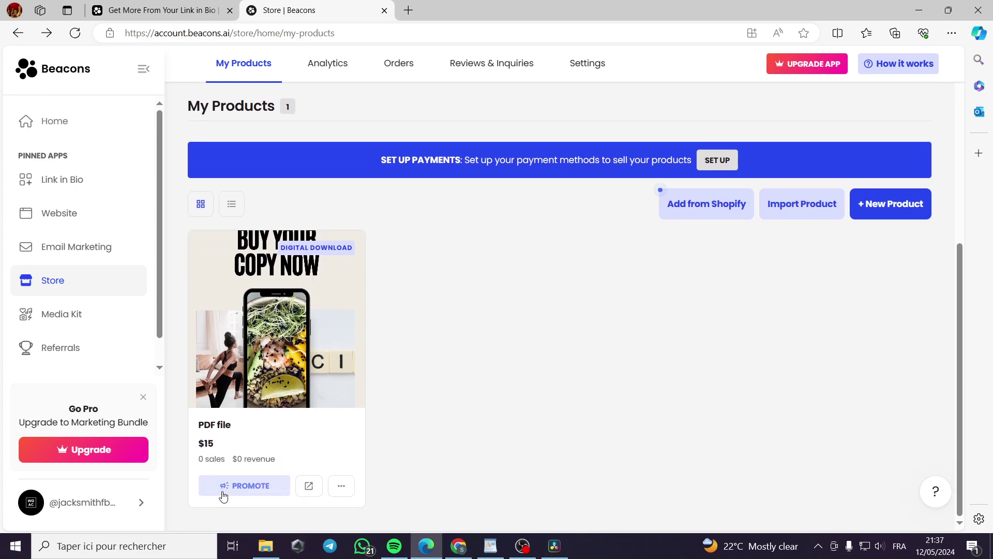
left_click(341, 486)
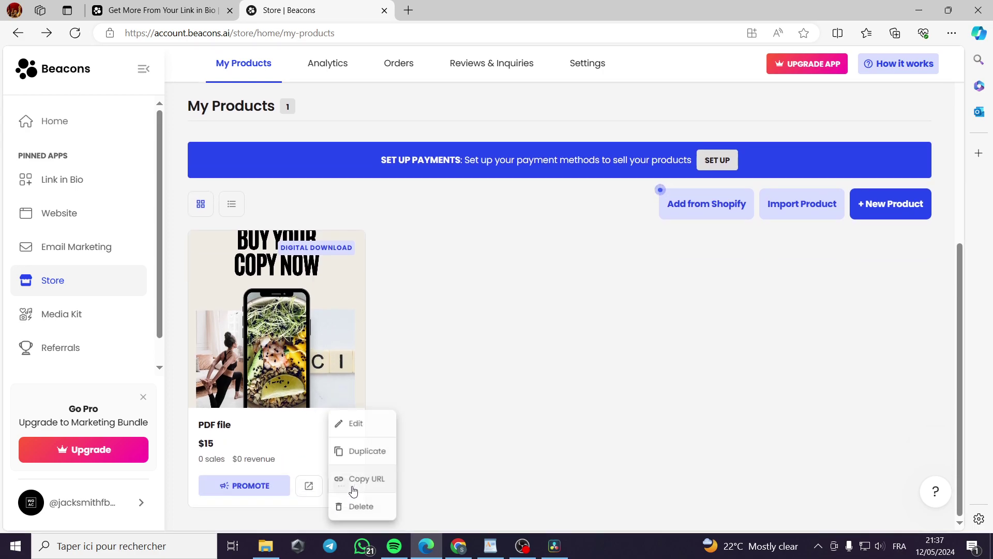
left_click(409, 437)
scroll(659, 377, "up", 6)
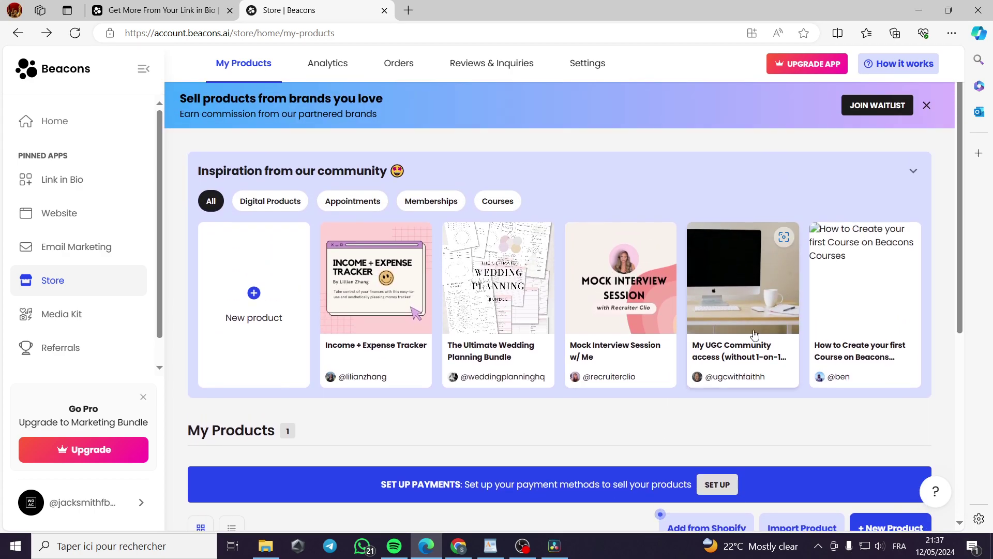
Open Link in Bio and scroll the preview to find PDF file under Shop my products
left_click(81, 184)
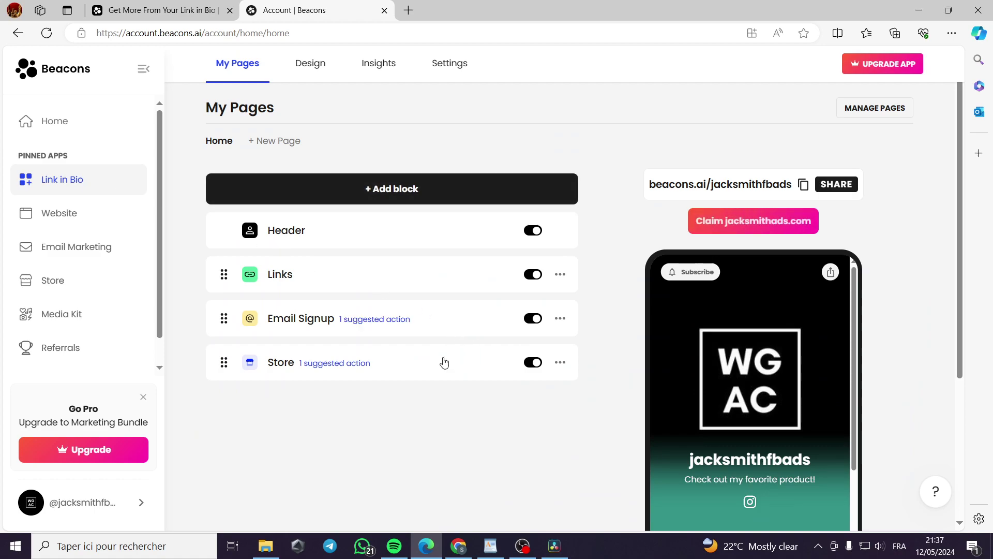
scroll(784, 354, "down", 3)
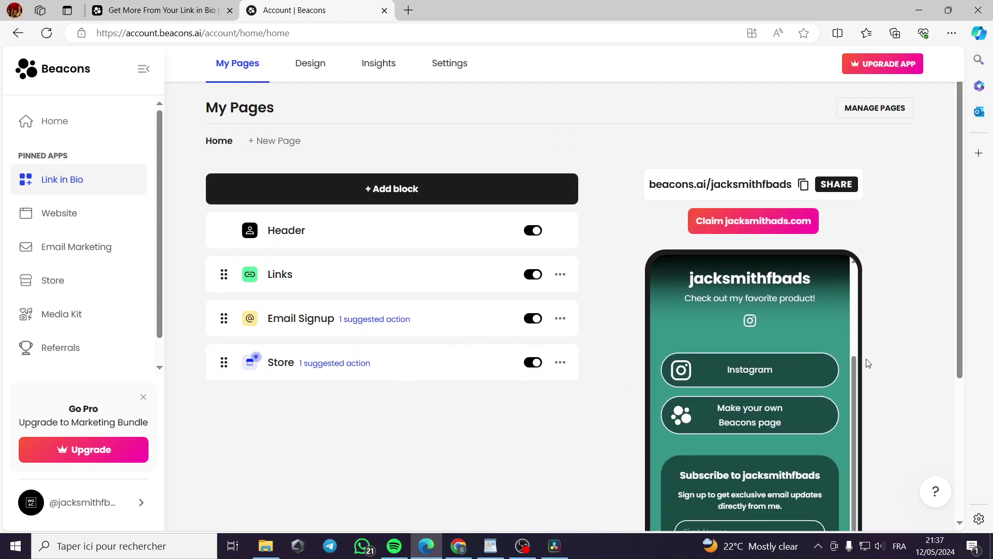
scroll(867, 362, "down", 4)
scroll(785, 389, "down", 3)
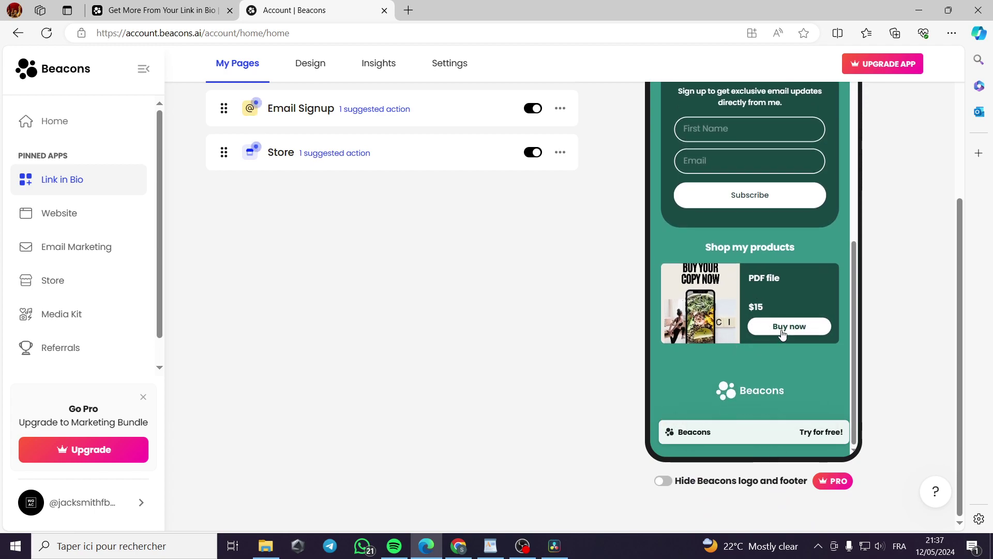
scroll(782, 334, "up", 6)
scroll(375, 325, "up", 4)
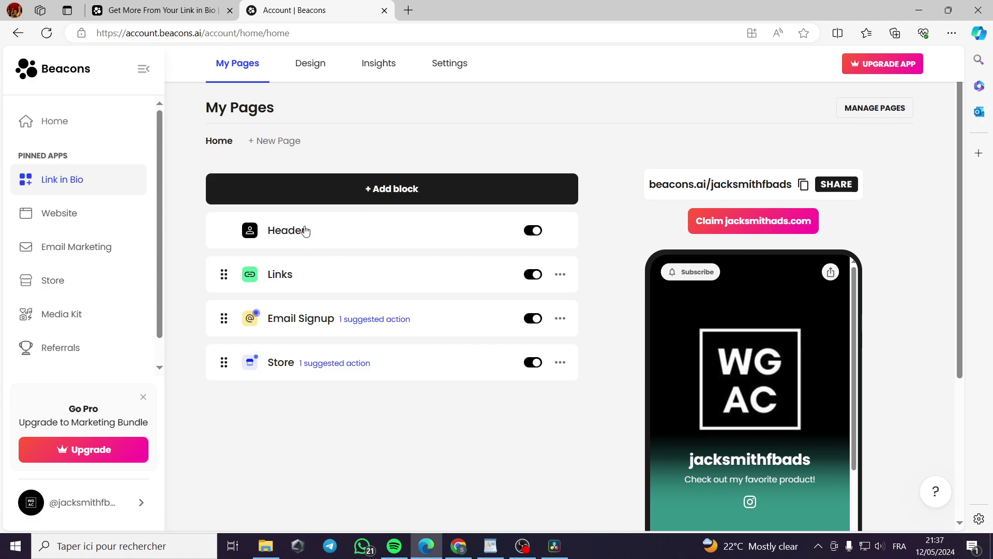
Toggle the Header and Links blocks off and back on to test their visibility
left_click(533, 230)
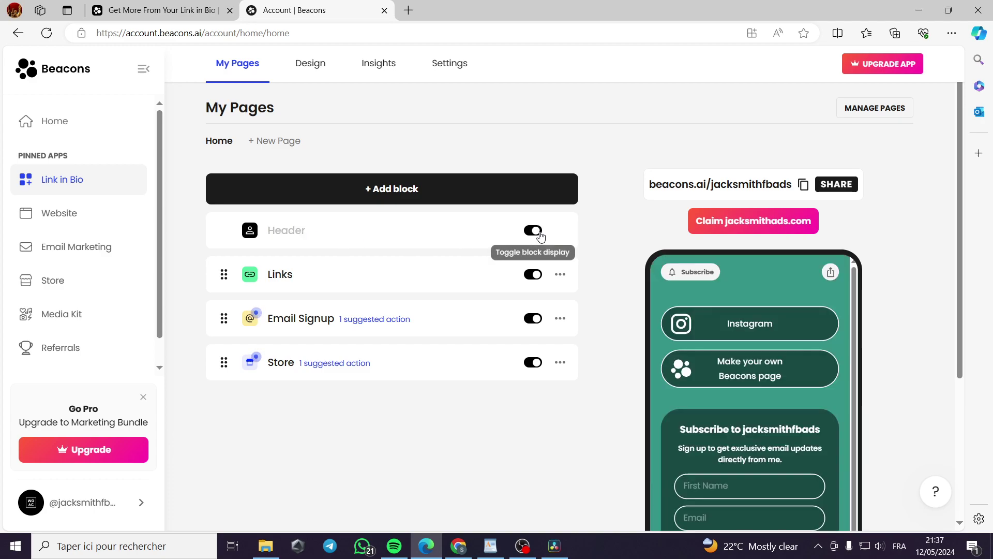
left_click(532, 230)
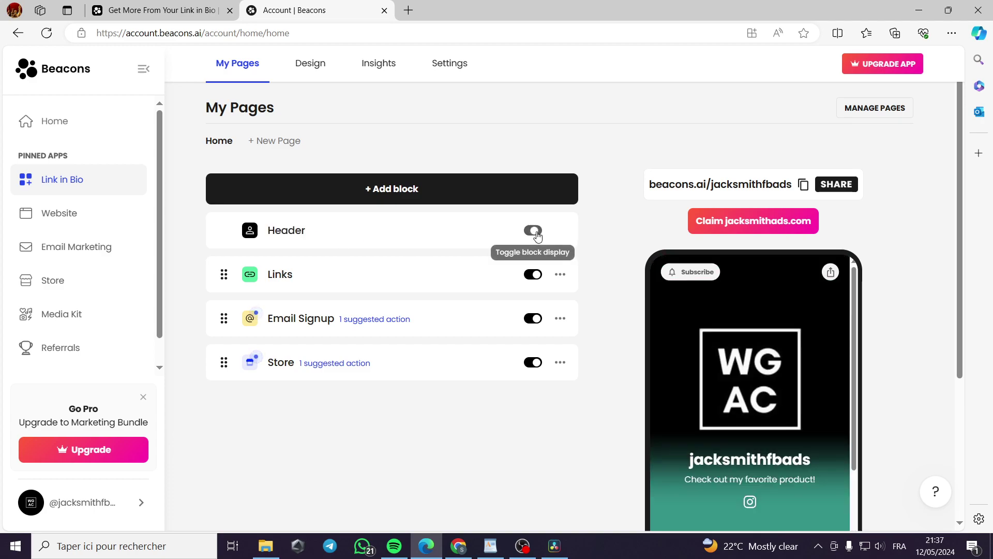
scroll(610, 318, "down", 1)
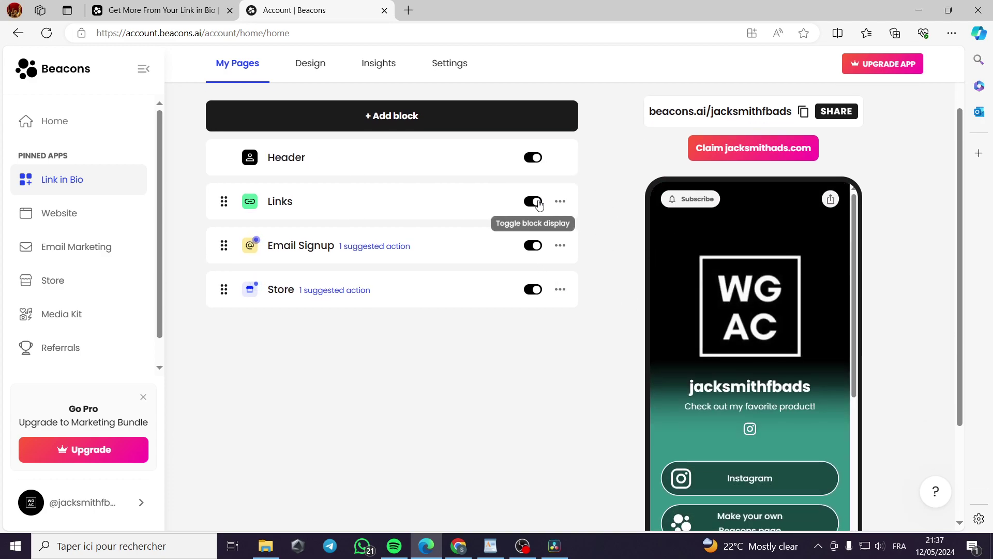
left_click(534, 202)
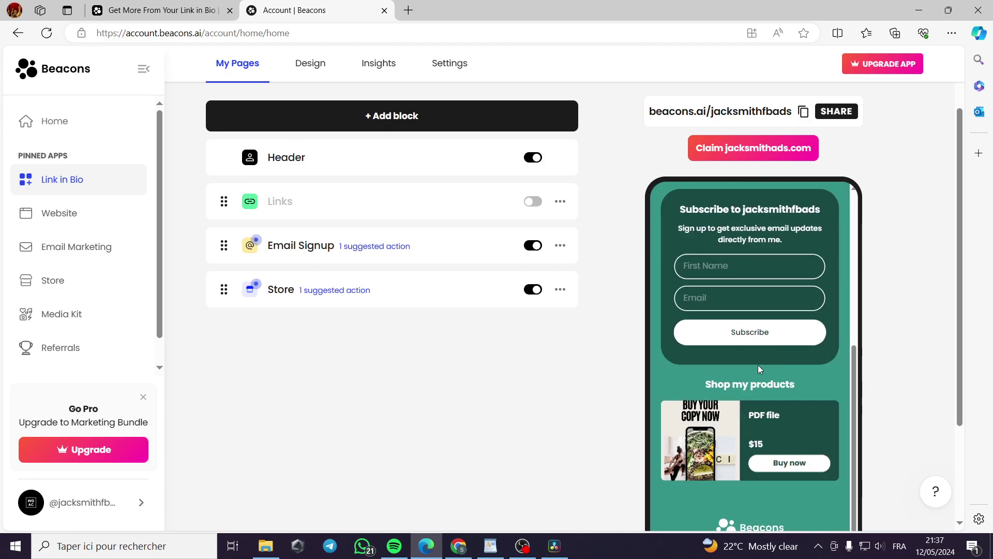
left_click(531, 203)
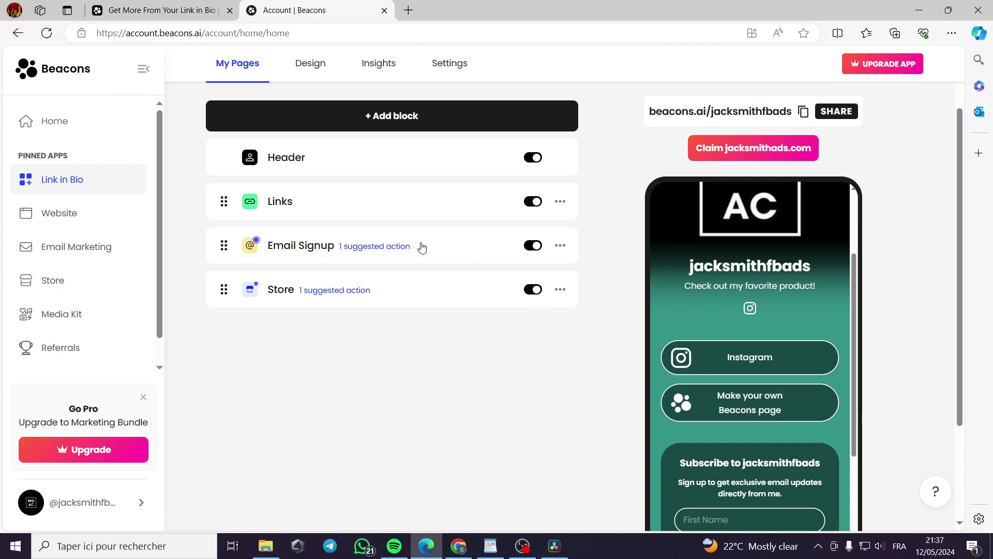
Delete the Links block from the page via its options menu
left_click(560, 203)
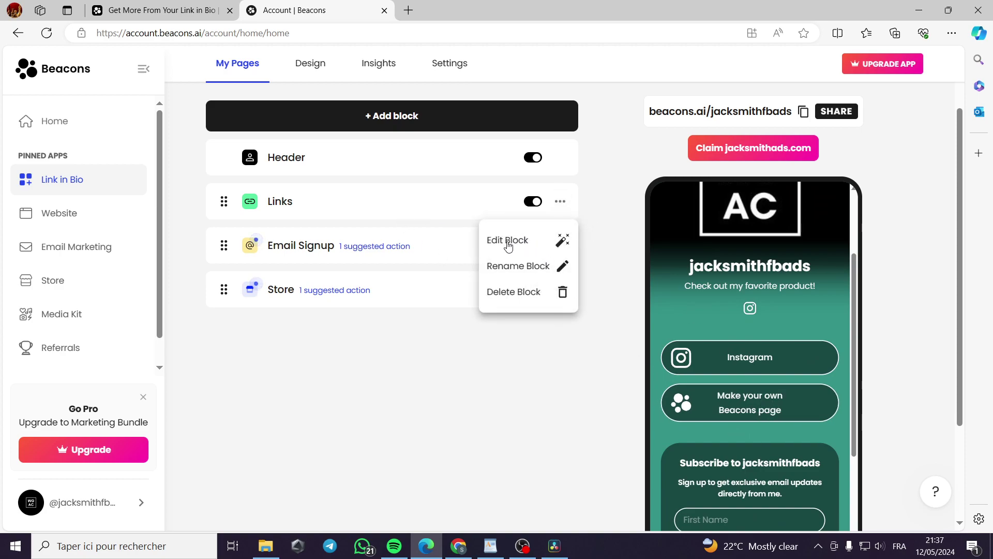
left_click(513, 293)
left_click(535, 335)
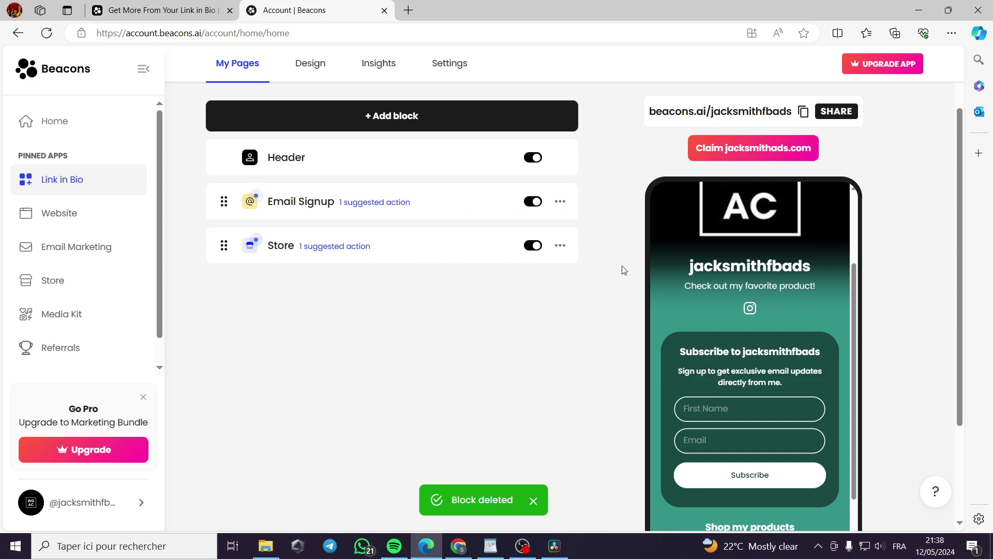
scroll(805, 396, "down", 3)
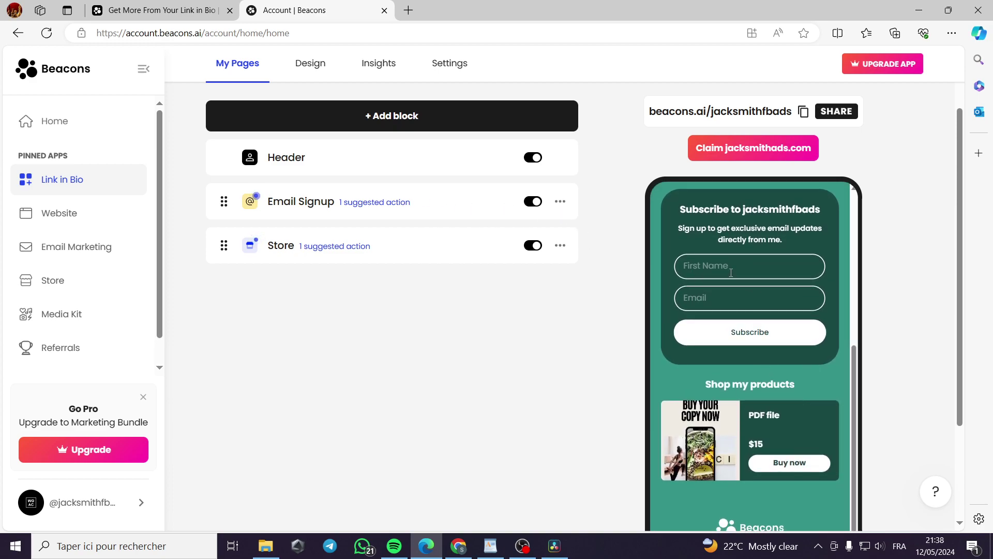
scroll(731, 273, "up", 3)
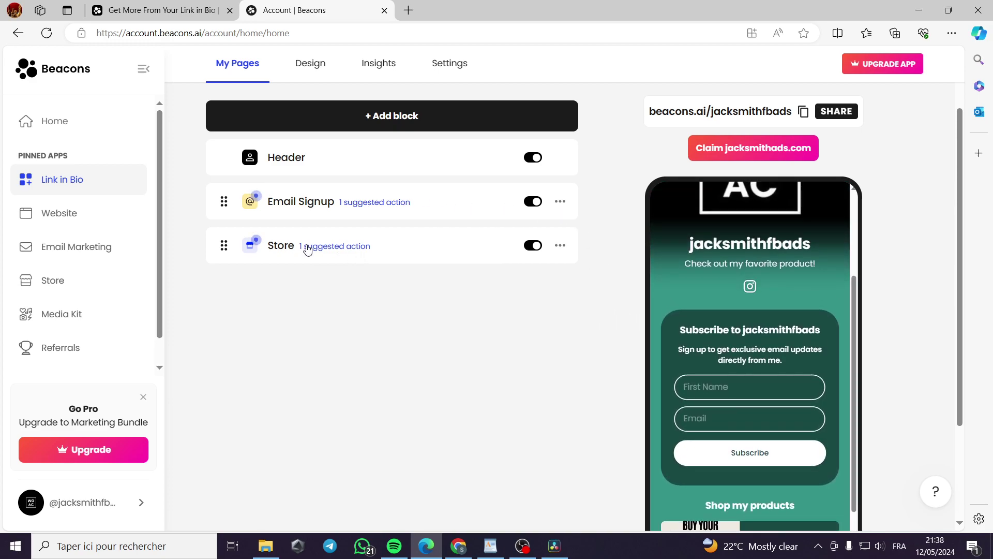
Toggle the Store block off and back on, leaving it visible
left_click(544, 246)
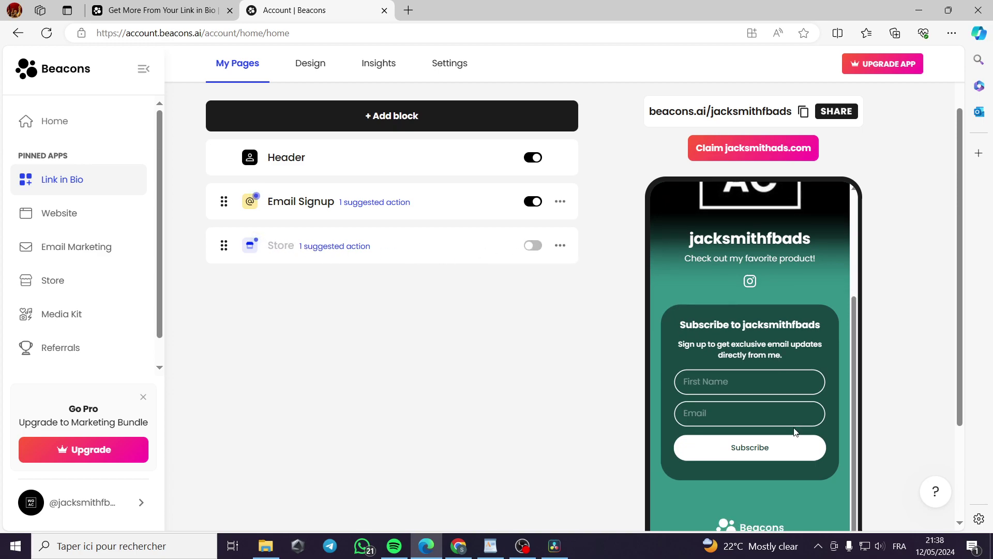
scroll(833, 450, "down", 1)
left_click(532, 177)
scroll(785, 362, "down", 3)
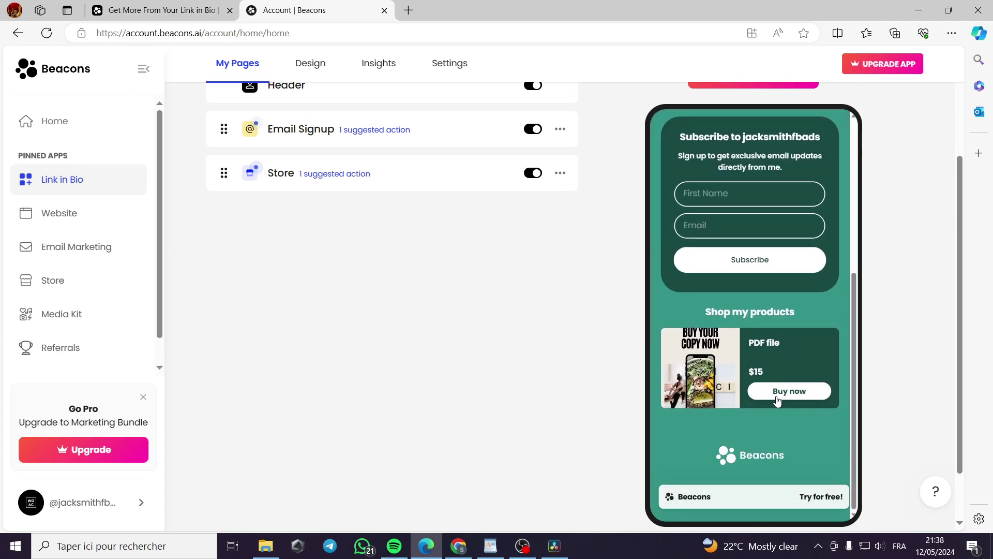
scroll(507, 309, "up", 2)
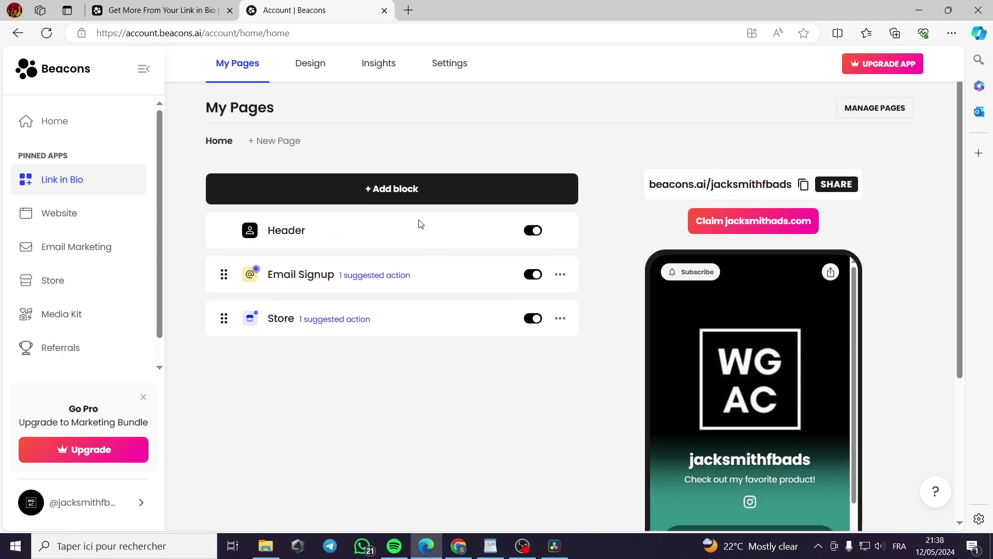
Browse the Add a block catalogue, close it without adding anything, and go to Design
left_click(311, 63)
left_click(237, 63)
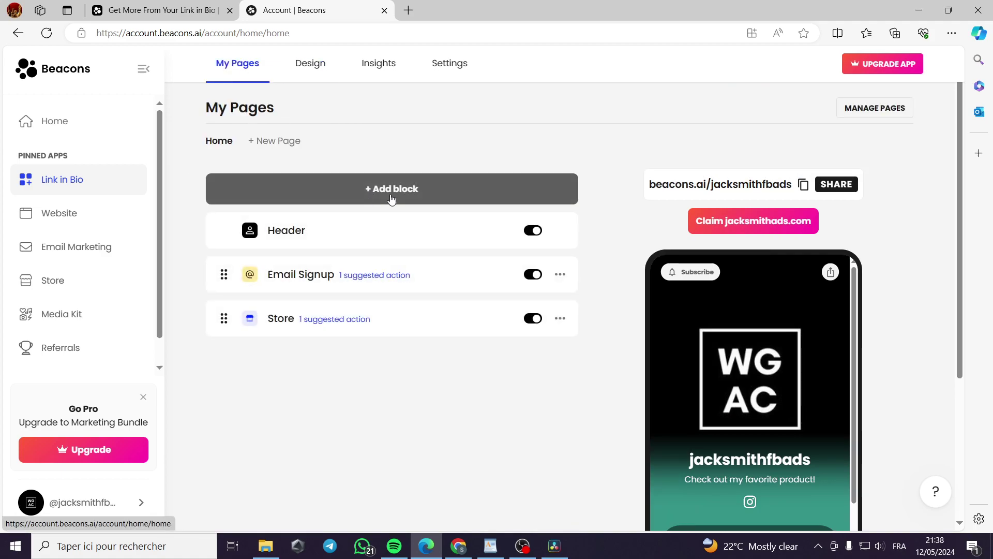
left_click(390, 192)
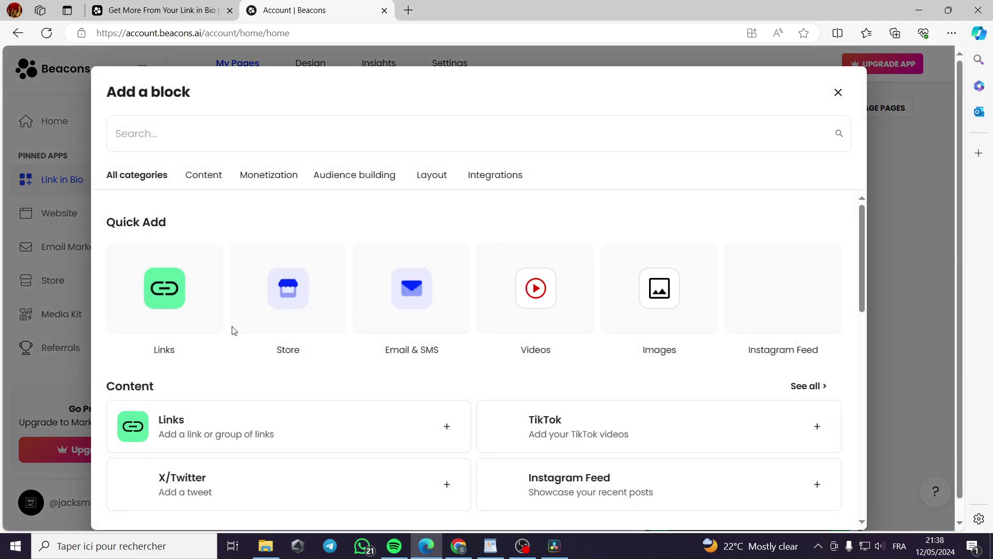
scroll(552, 357, "down", 1)
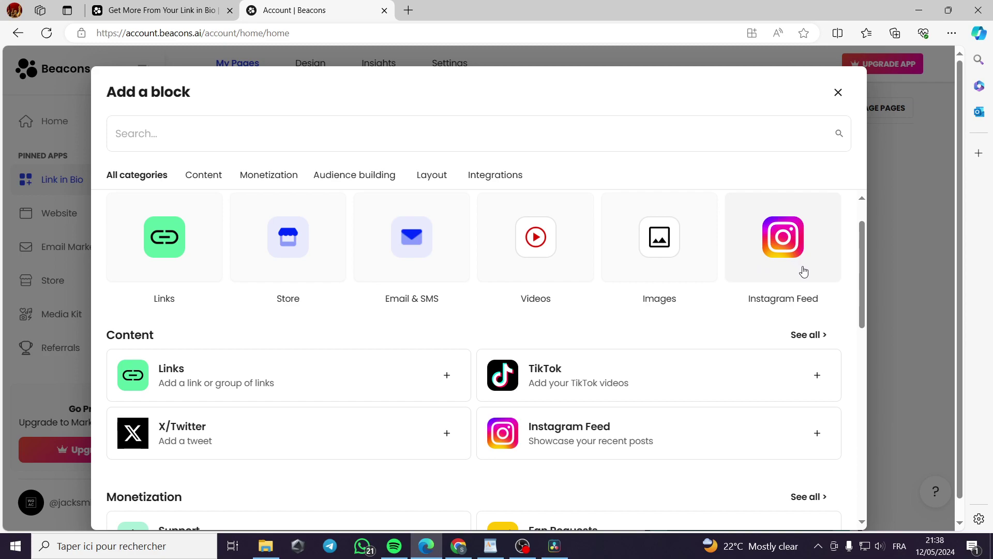
scroll(667, 355, "down", 1)
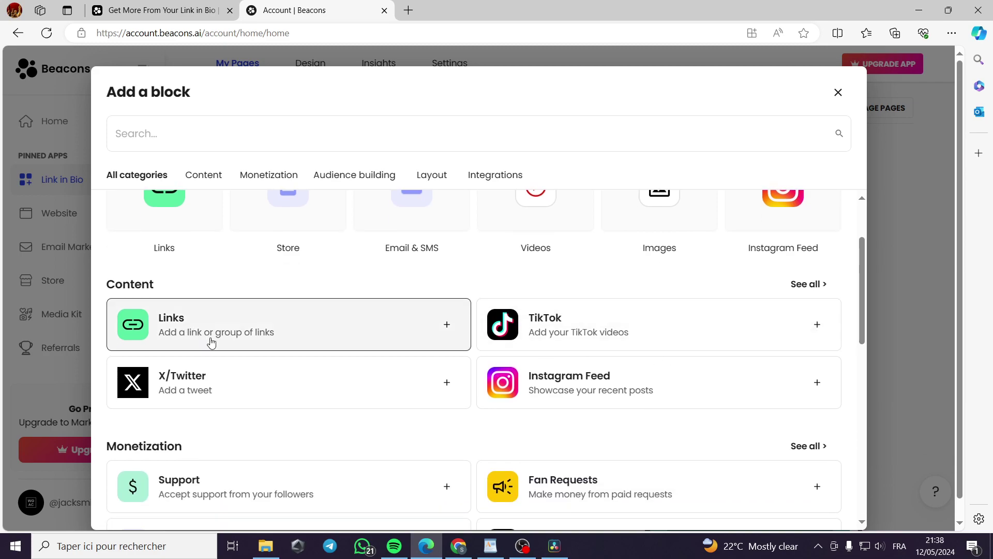
scroll(687, 407, "down", 3)
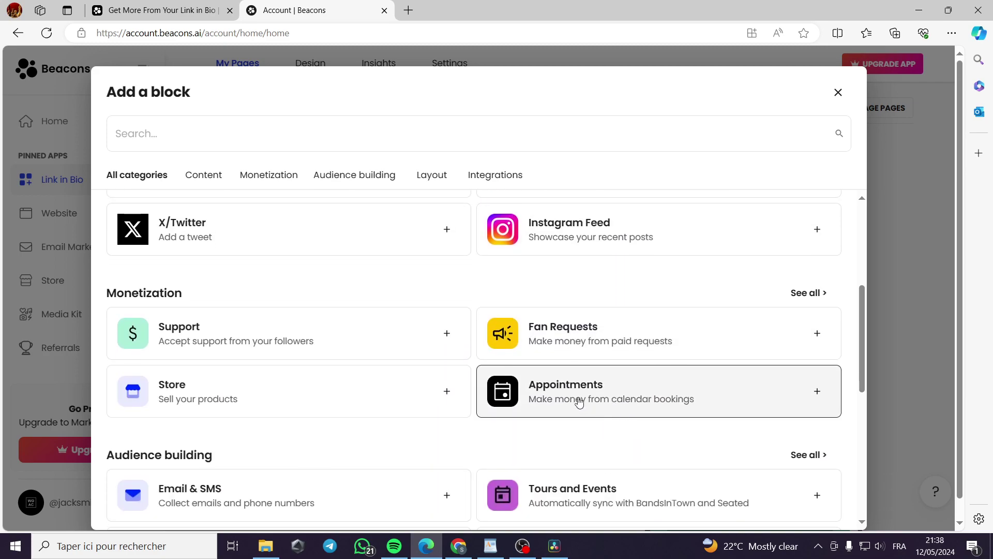
scroll(266, 377, "down", 7)
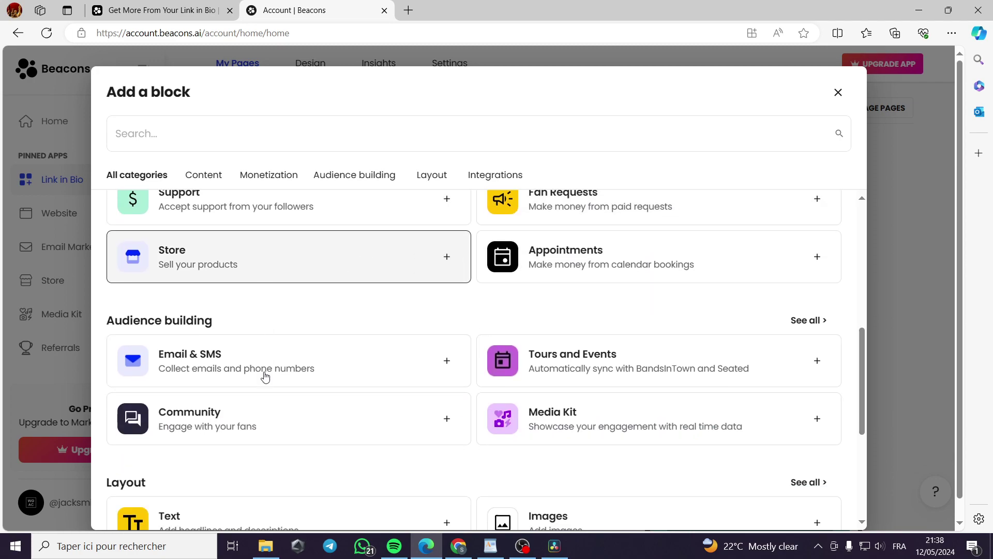
scroll(278, 373, "down", 1)
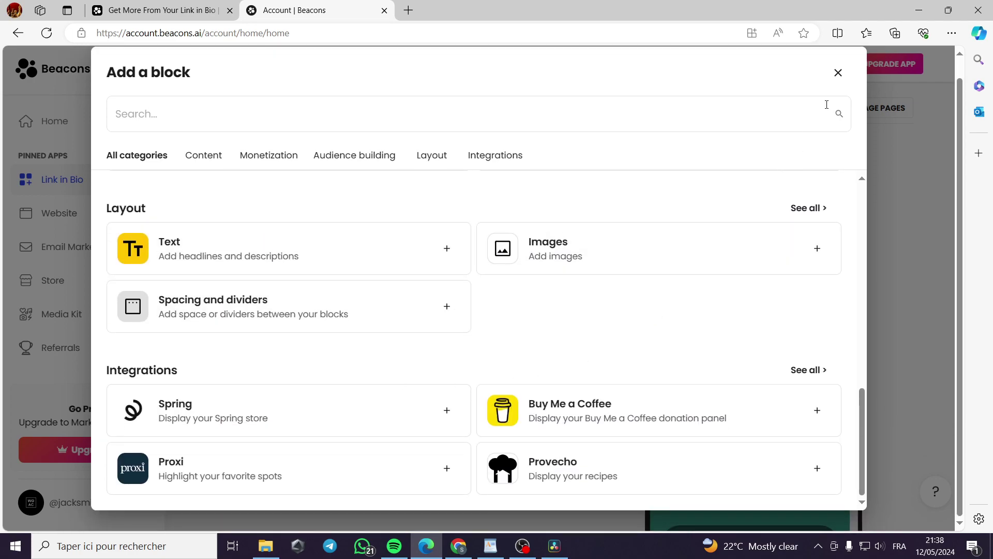
left_click(837, 72)
left_click(307, 62)
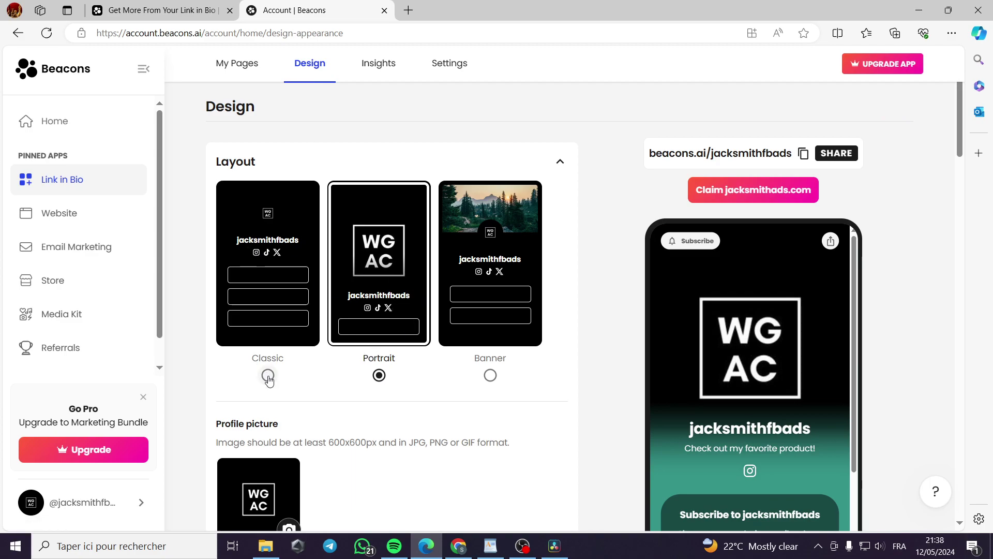
Select the Banner layout, scroll through the remaining design options, then view Insights
left_click(490, 377)
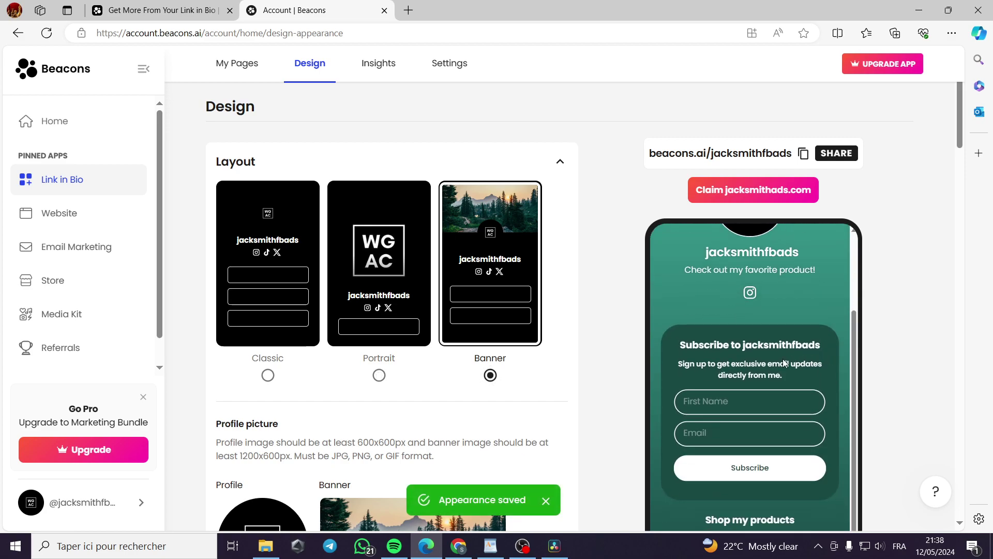
scroll(301, 372, "down", 3)
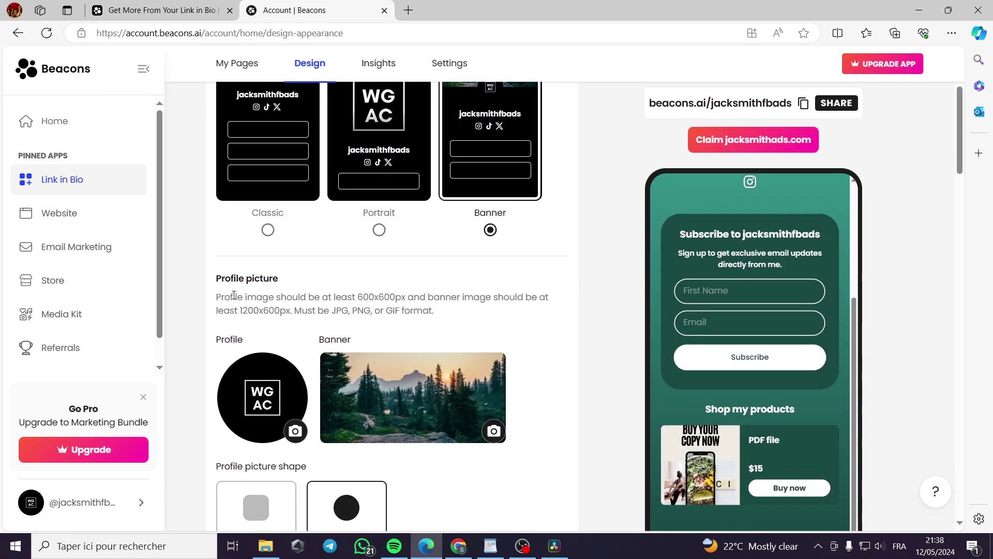
scroll(278, 303, "down", 1)
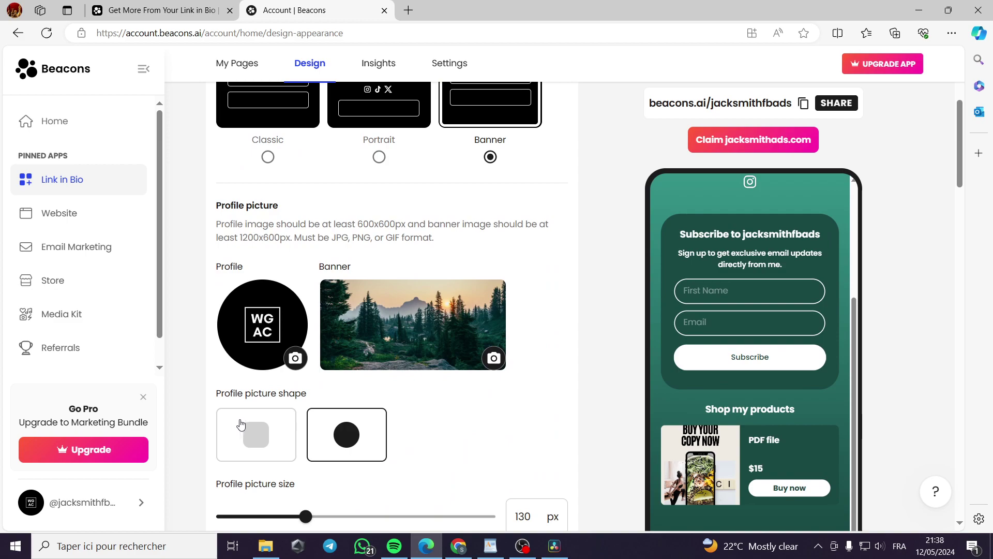
scroll(286, 398, "down", 3)
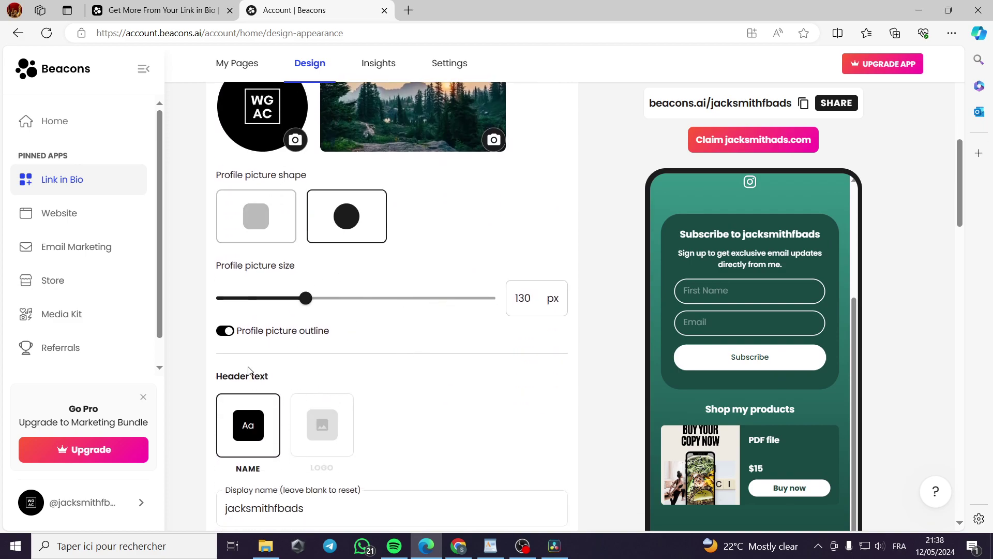
scroll(249, 369, "down", 3)
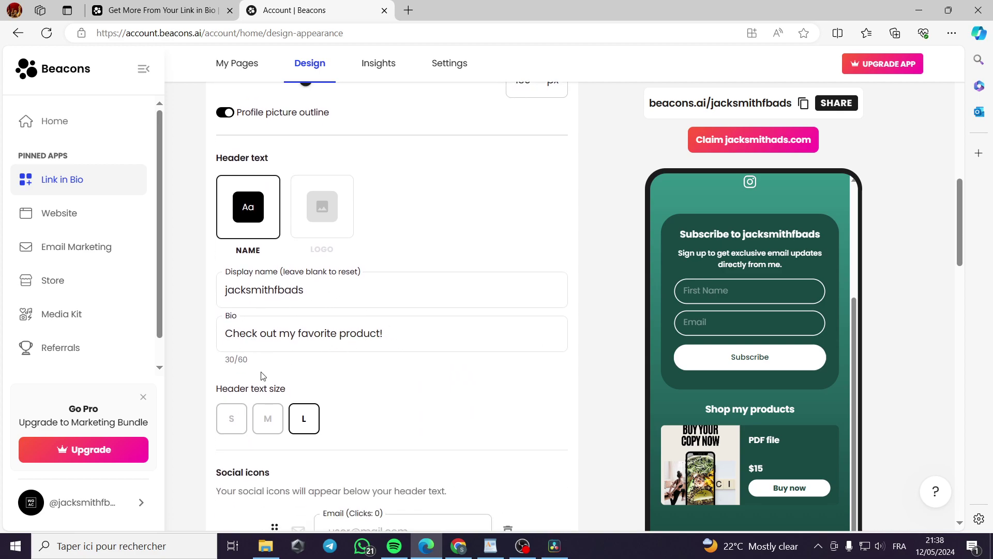
scroll(254, 378, "down", 1)
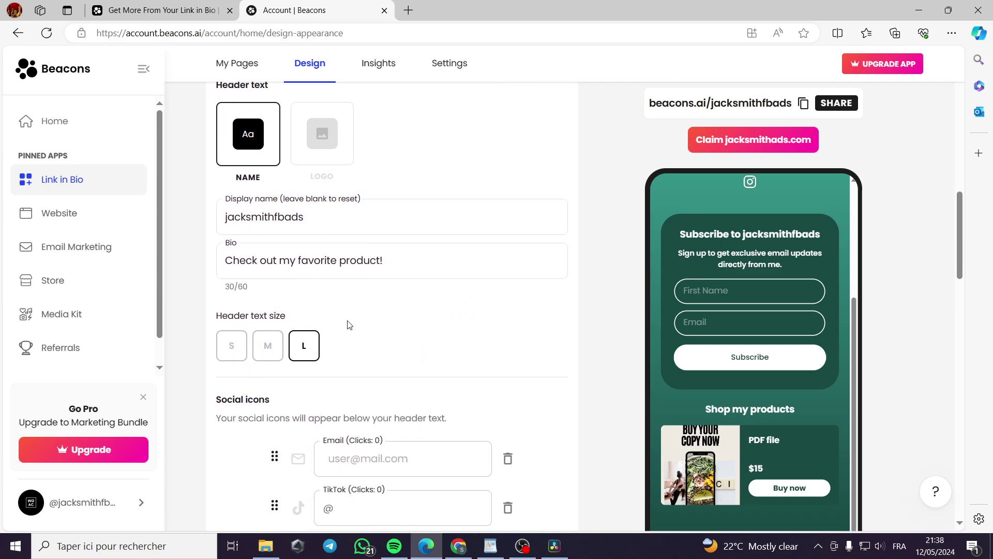
scroll(406, 381, "down", 3)
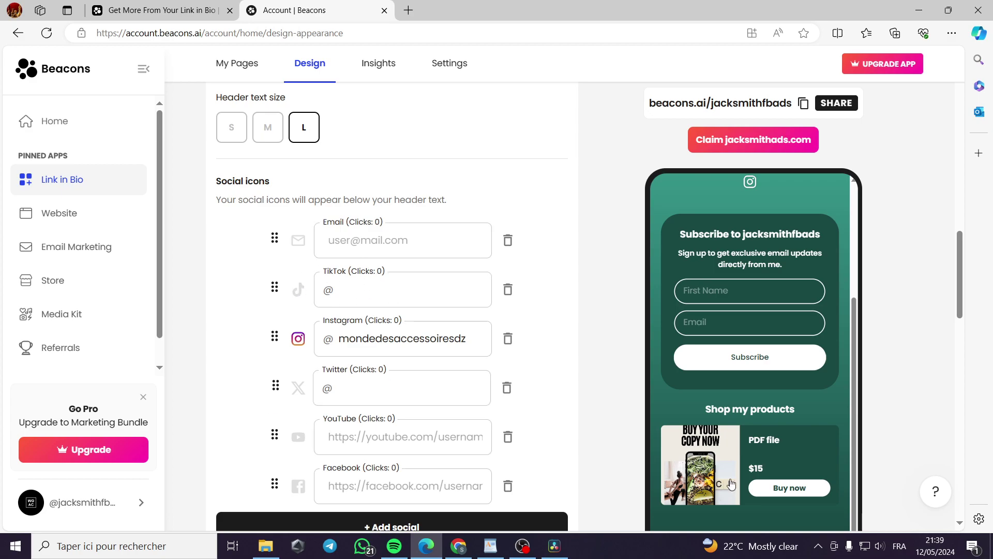
scroll(735, 494, "down", 1)
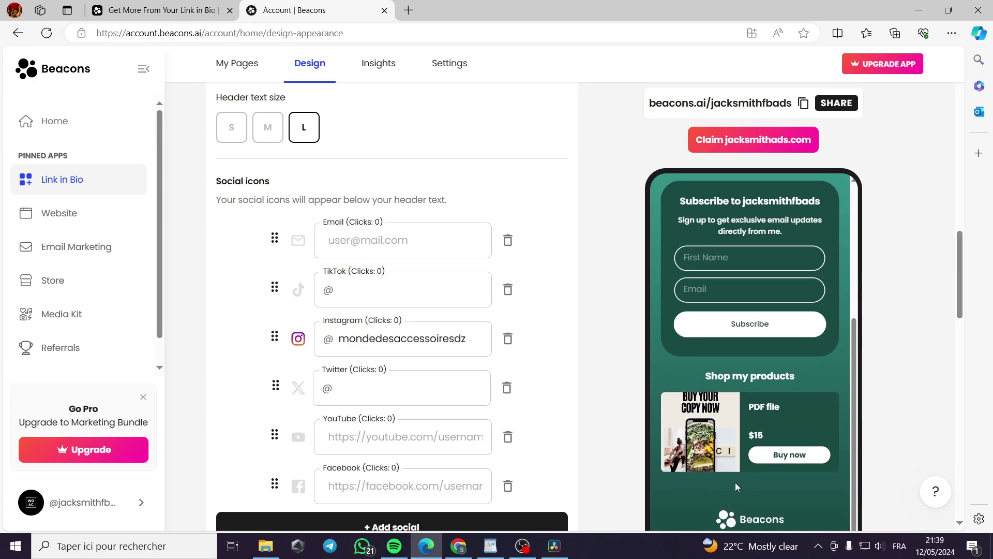
scroll(736, 480, "up", 5)
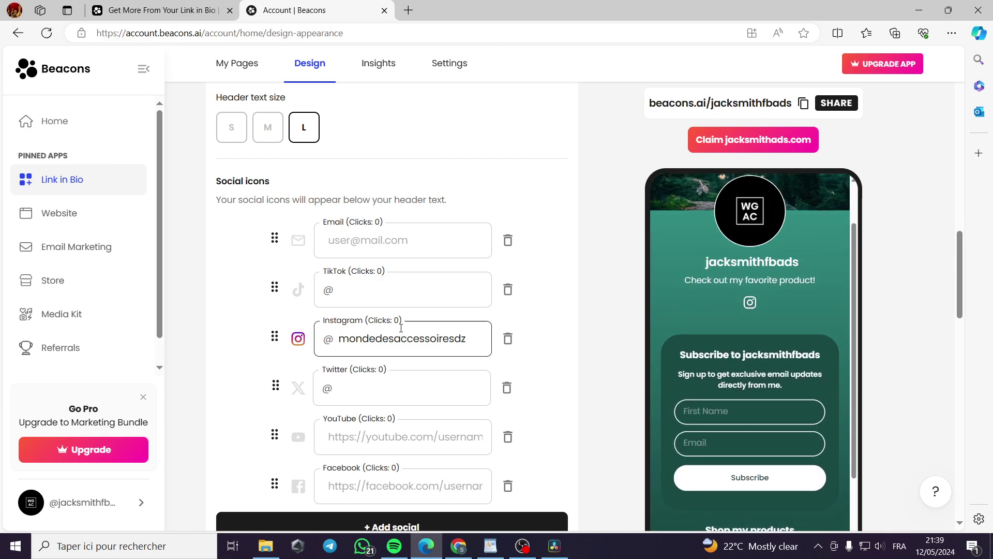
scroll(367, 186, "up", 3)
left_click(378, 63)
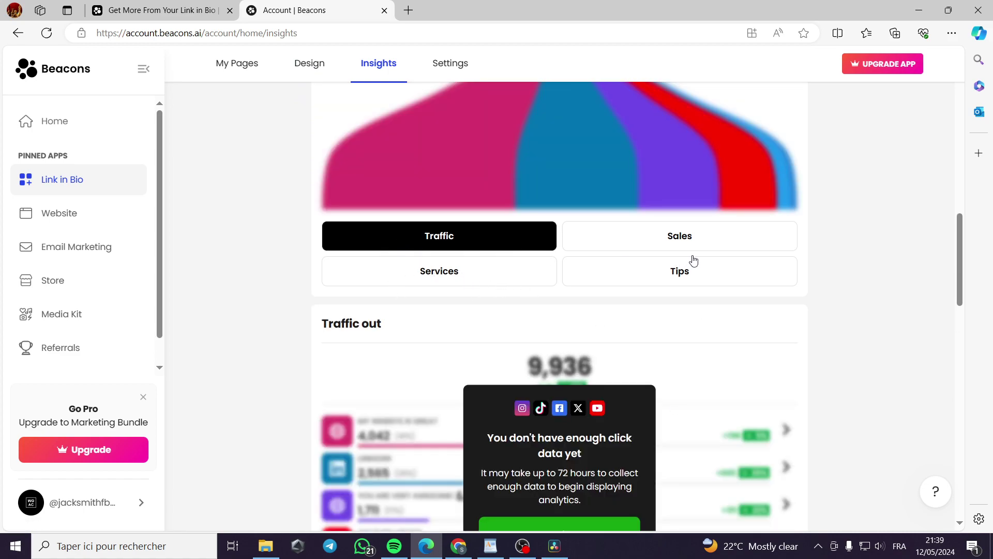
scroll(694, 303, "down", 4)
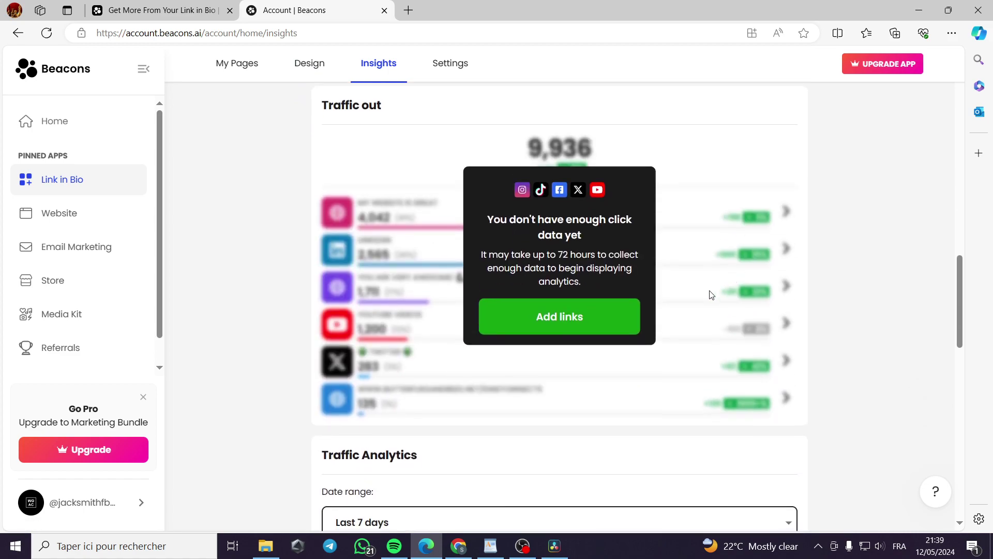
scroll(510, 362, "down", 7)
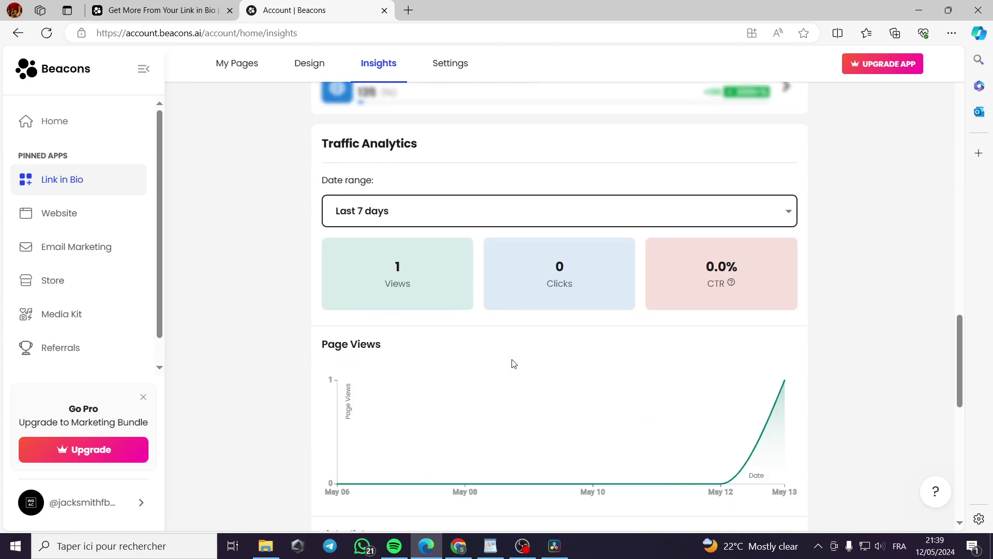
mouse_move(780, 412)
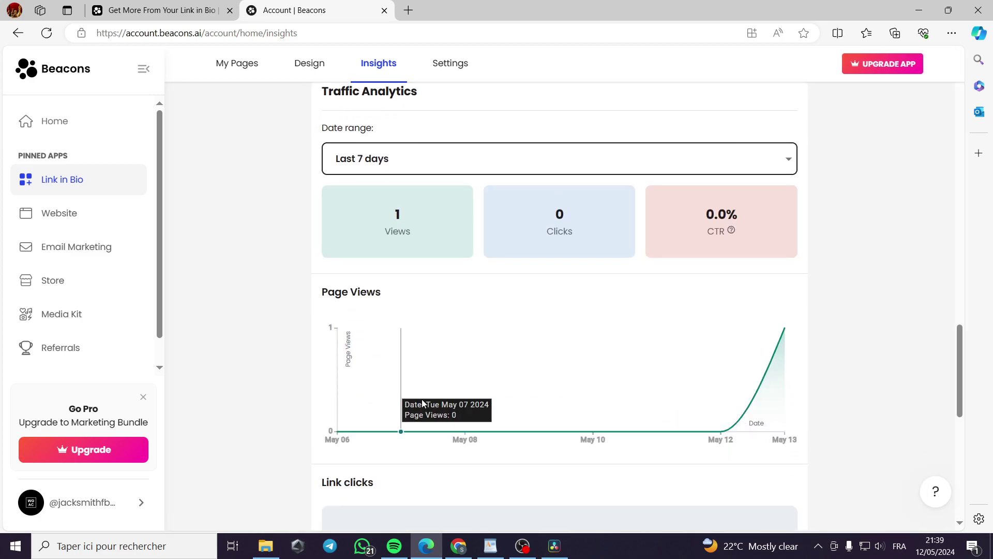
scroll(660, 427, "down", 1)
scroll(573, 412, "up", 10)
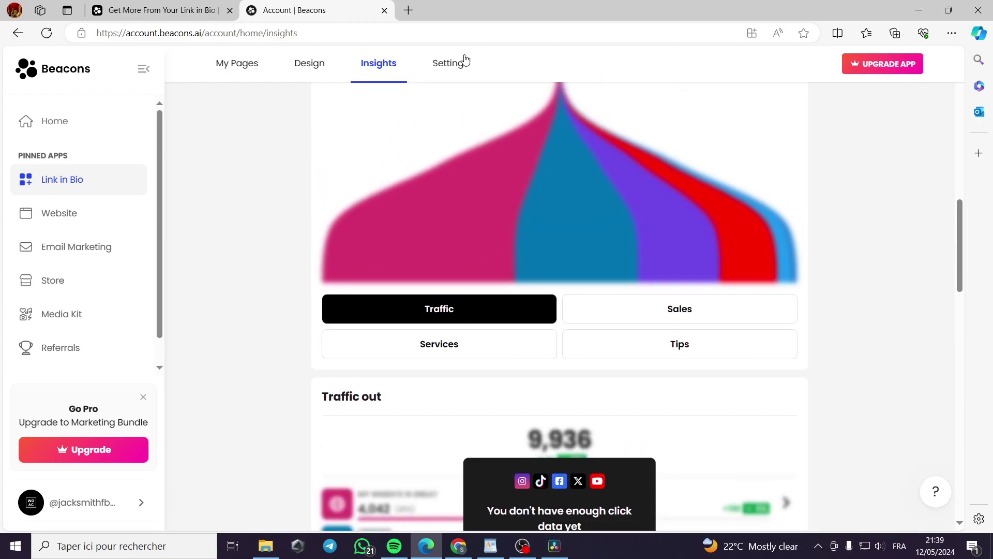
Scroll through the Link in Bio Settings tab, then go back to the Home dashboard
left_click(459, 61)
scroll(446, 321, "up", 5)
scroll(436, 321, "up", 10)
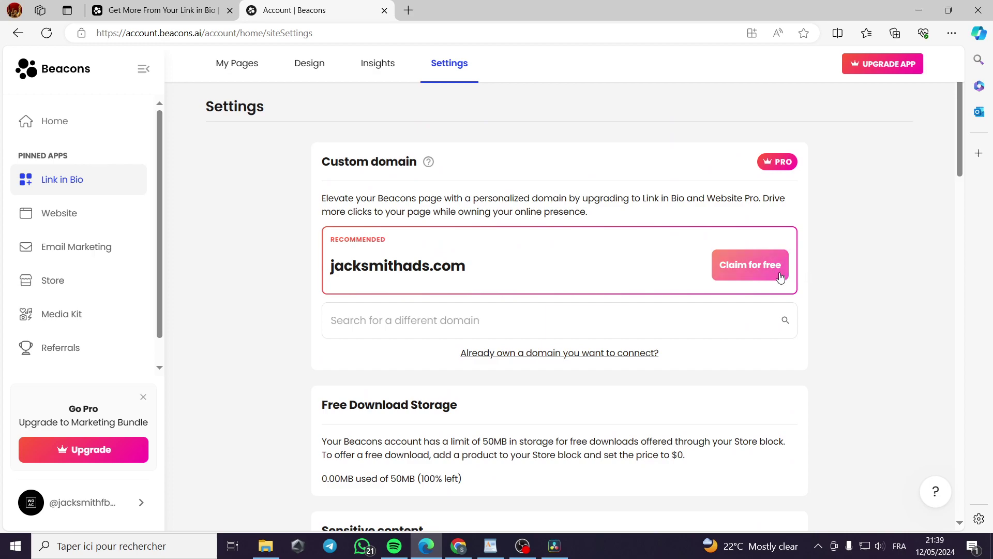
scroll(632, 309, "down", 1)
scroll(633, 310, "down", 2)
scroll(765, 186, "up", 3)
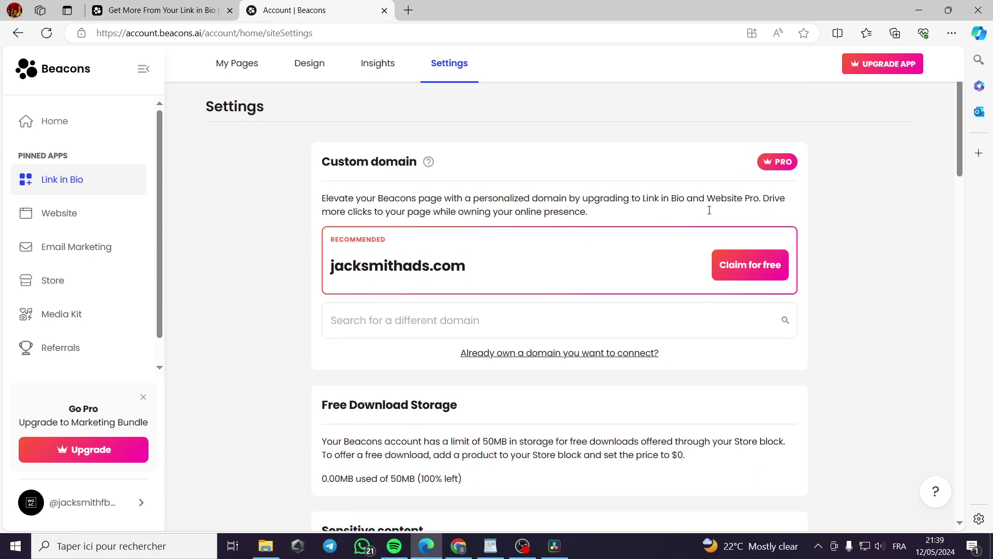
scroll(569, 292, "down", 3)
scroll(721, 203, "up", 2)
scroll(389, 362, "down", 1)
scroll(364, 280, "down", 3)
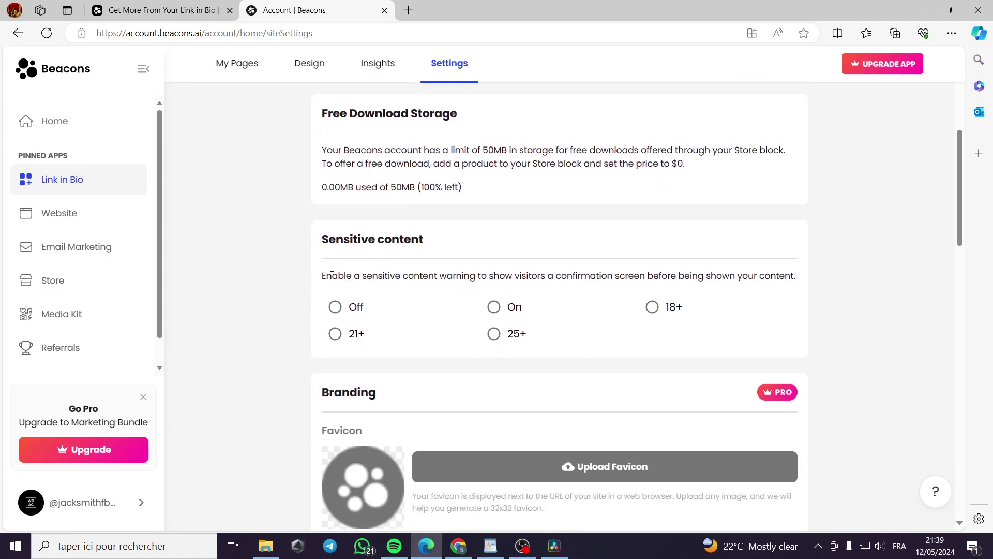
scroll(410, 266, "down", 3)
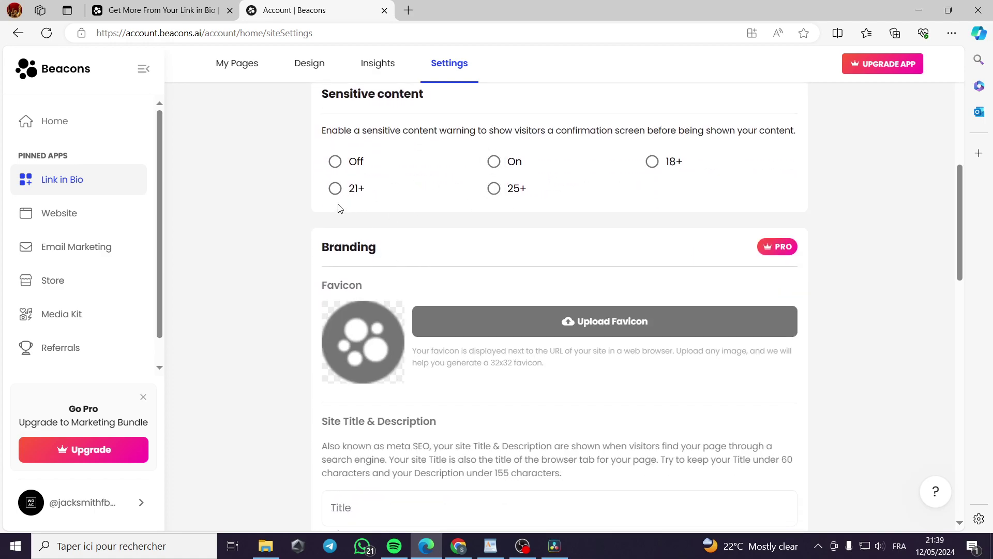
scroll(390, 273, "up", 1)
scroll(333, 277, "down", 1)
scroll(395, 262, "down", 15)
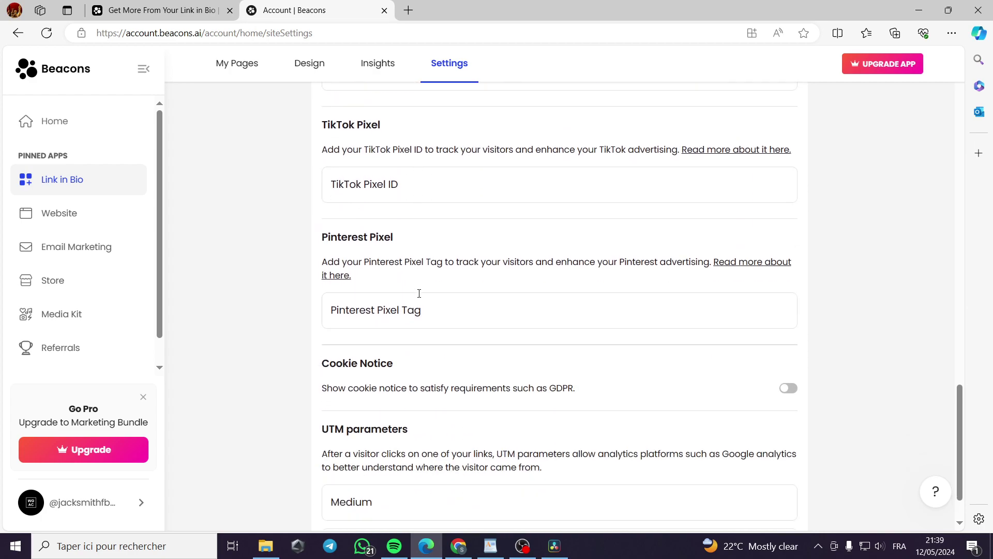
scroll(420, 293, "up", 20)
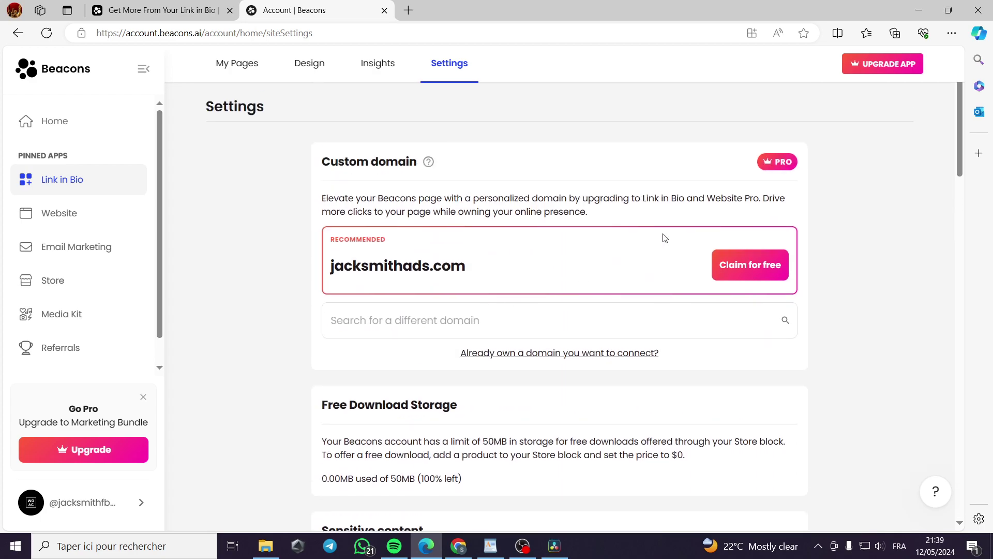
left_click(45, 130)
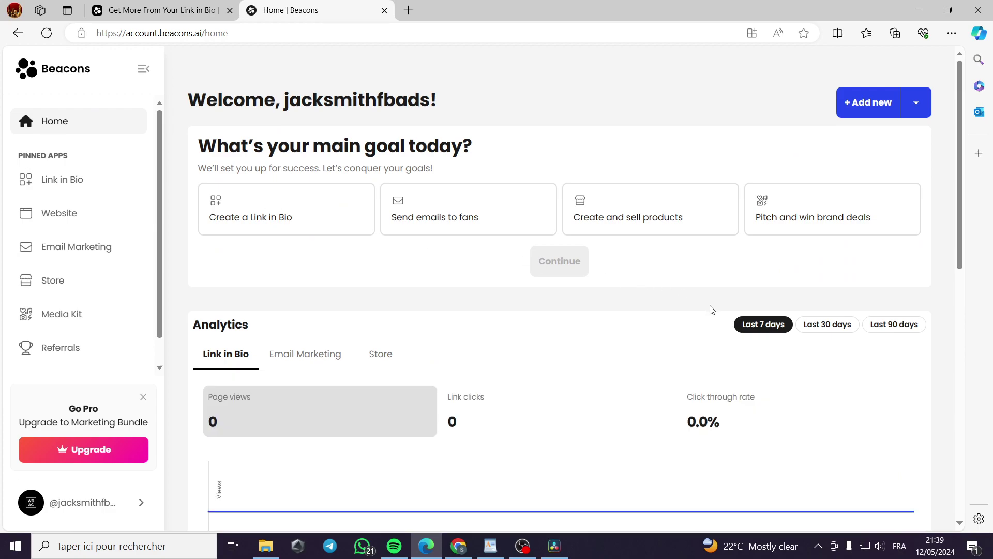